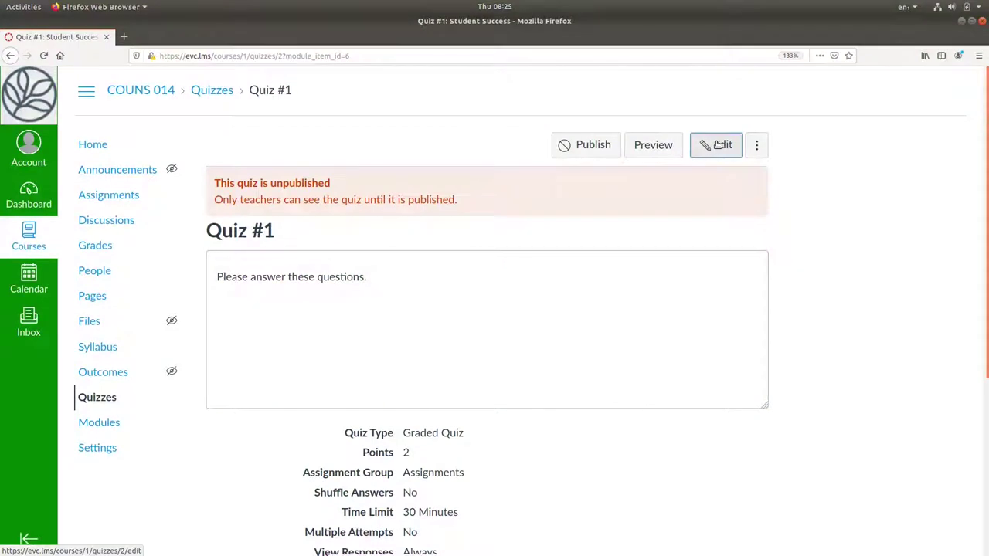
# Step: Open Quiz #1 for editing and show its Attitudes and Definition of Value questions
pyautogui.click(717, 146)
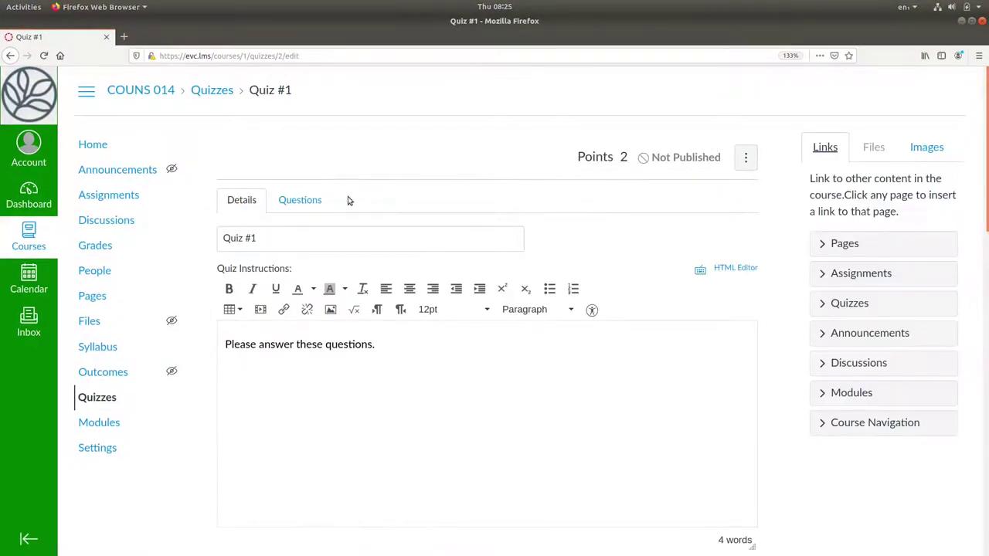
pyautogui.click(290, 200)
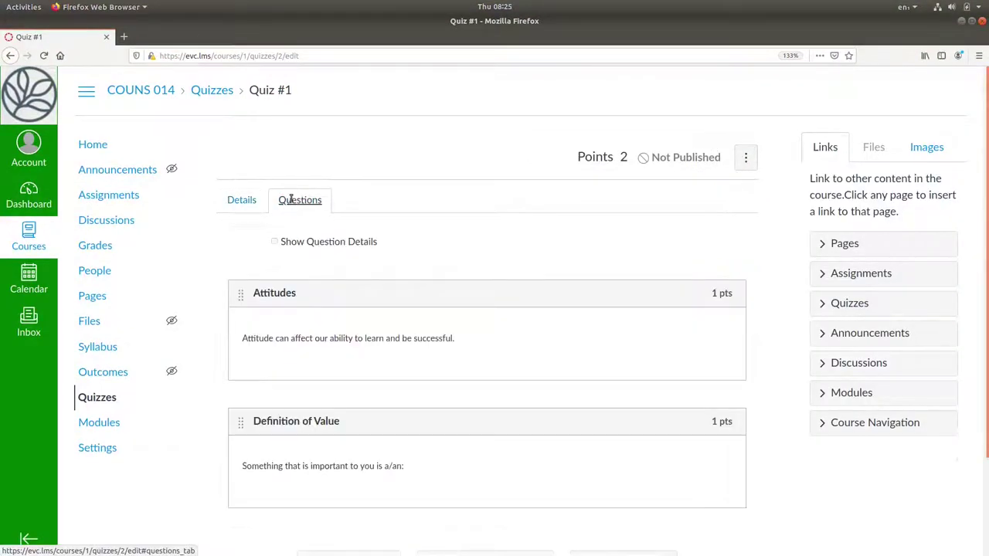
pyautogui.scroll(-3, 353, 451)
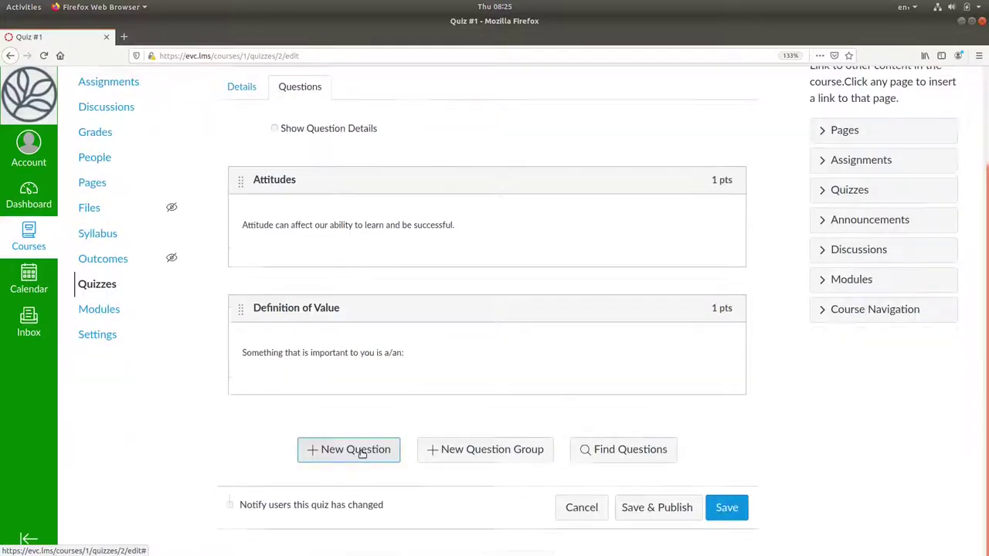
# Step: Add a new question to Quiz #1 and make it a Fill In the Blank type
pyautogui.click(359, 449)
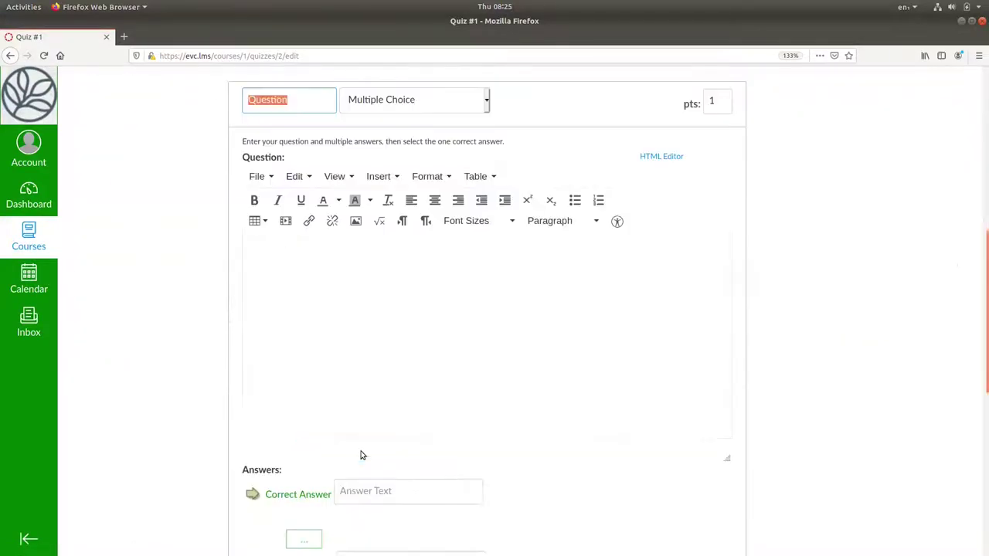
pyautogui.click(487, 100)
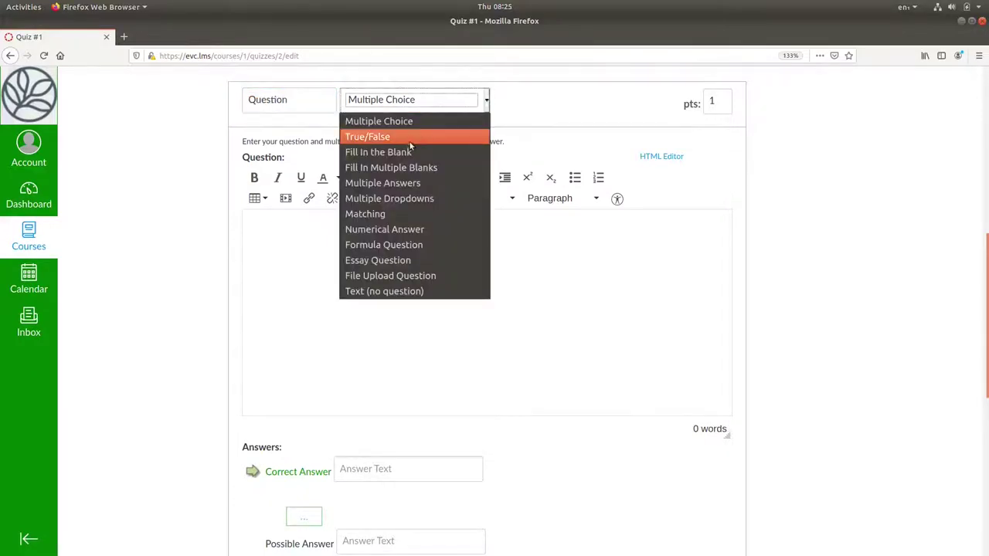
pyautogui.press('Escape')
pyautogui.press('Down')
pyautogui.press('Down')
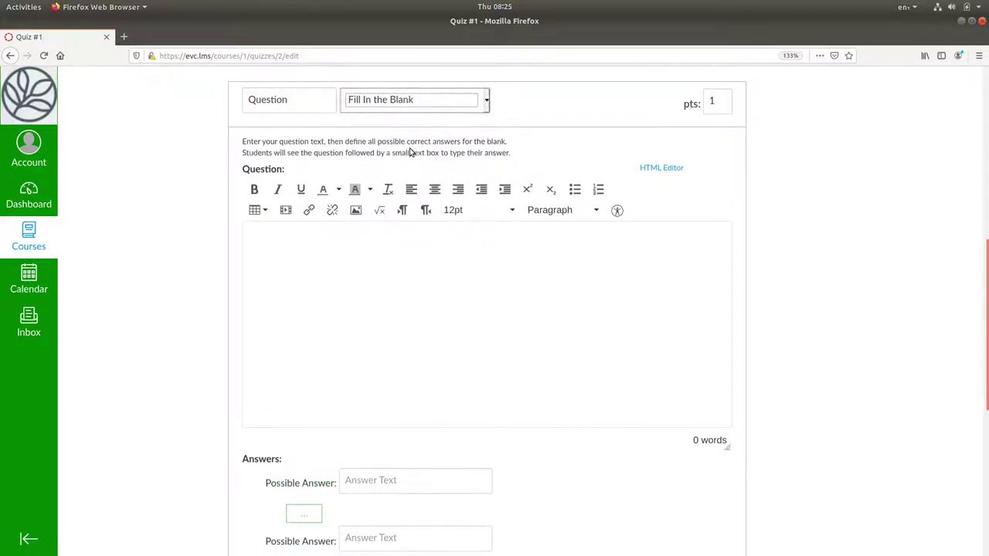
# Step: Title the question 'Campus' and ask the name of the building housing the Tutoring Center
pyautogui.doubleClick(299, 103)
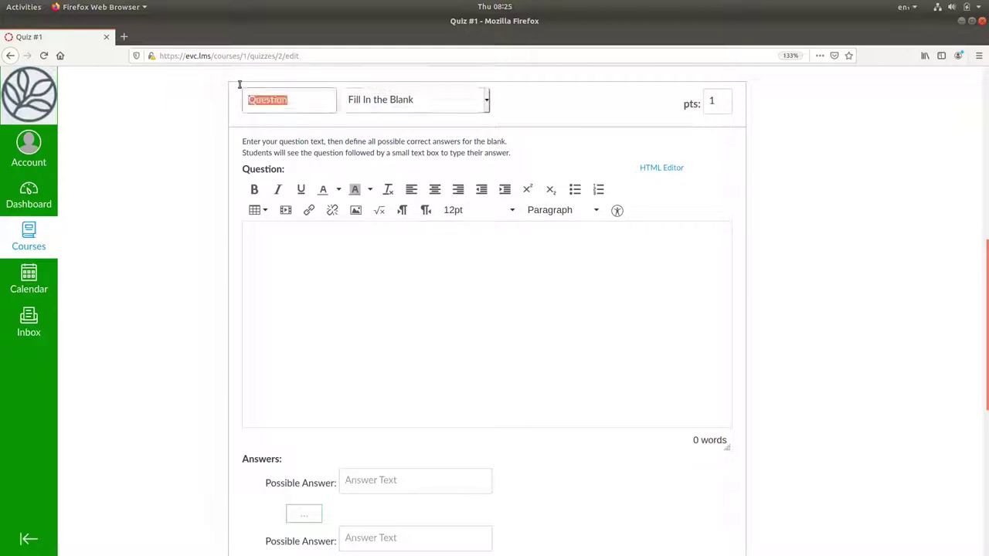
pyautogui.click(251, 96)
pyautogui.write('Campus')
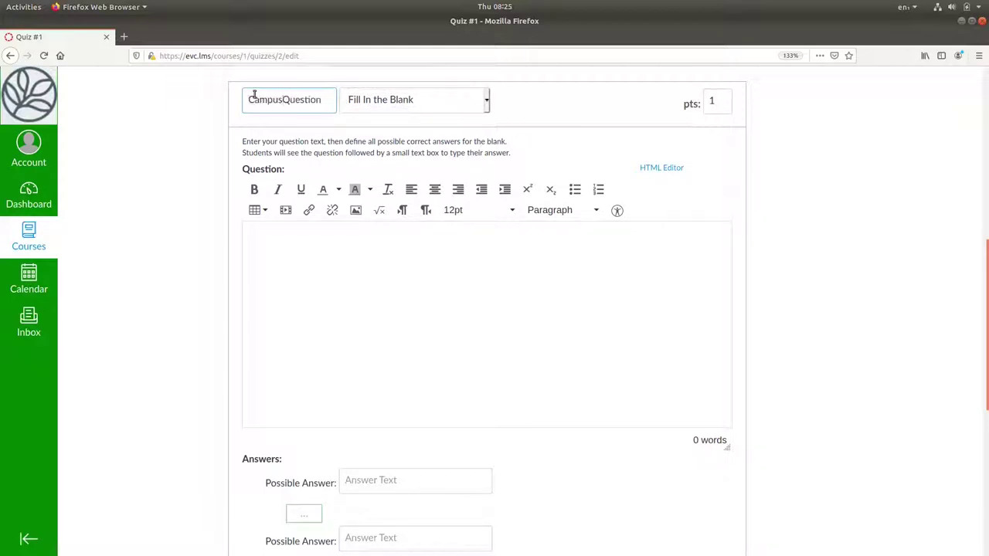
pyautogui.press('Delete')
pyautogui.press('Delete')
pyautogui.press('Delete')
pyautogui.press('Delete')
pyautogui.press('Delete')
pyautogui.press('Delete')
pyautogui.press('Delete')
pyautogui.press('Delete')
pyautogui.click(695, 231)
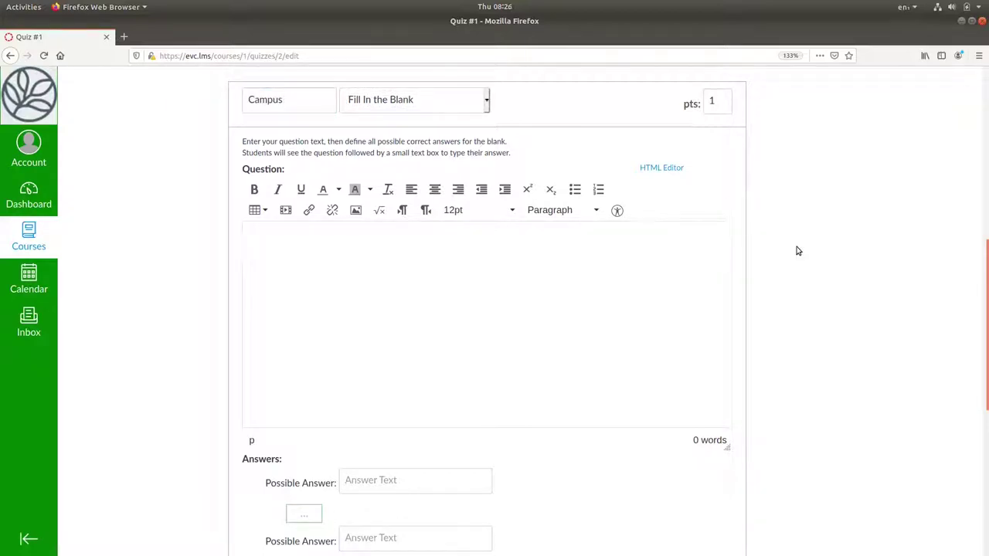
pyautogui.write('What is the name of the build')
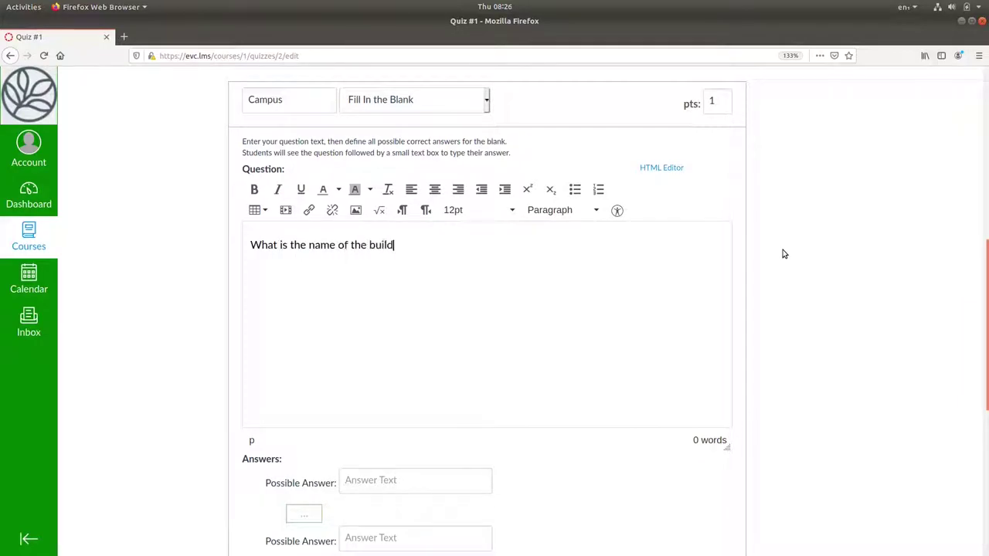
pyautogui.write('ing where the Tutoring Center is located?')
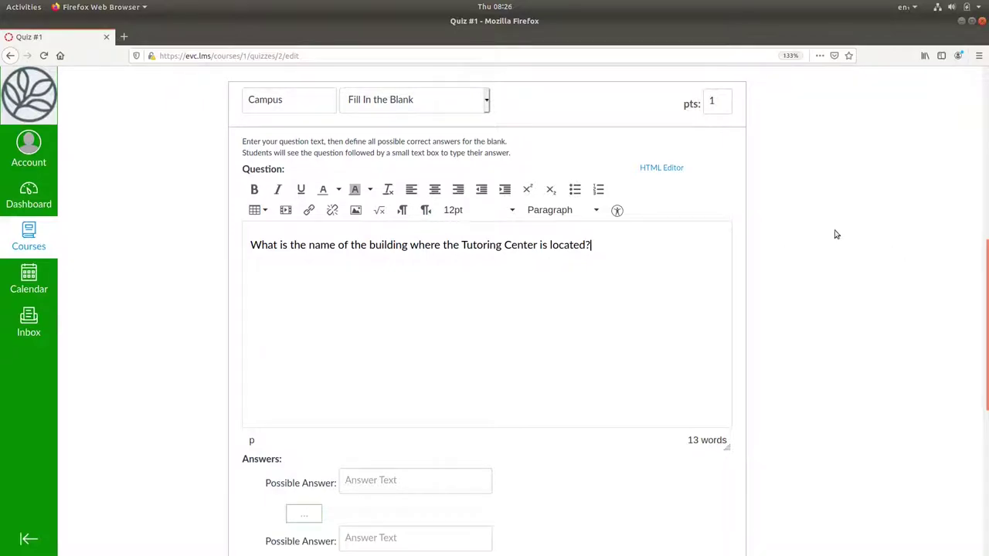
pyautogui.scroll(-5, 817, 270)
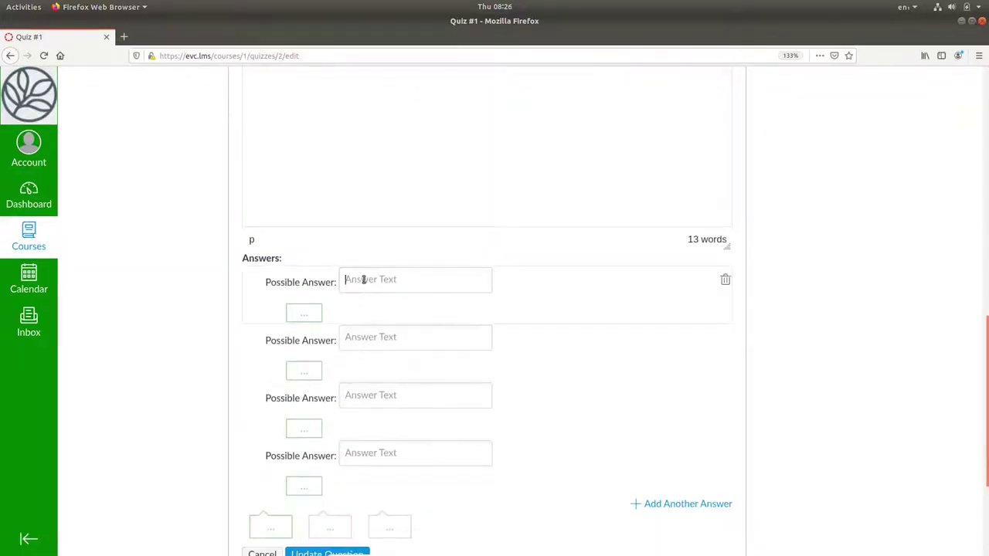
# Step: Enter library, LETC, tech center and ed tech building as accepted answers
pyautogui.click(364, 279)
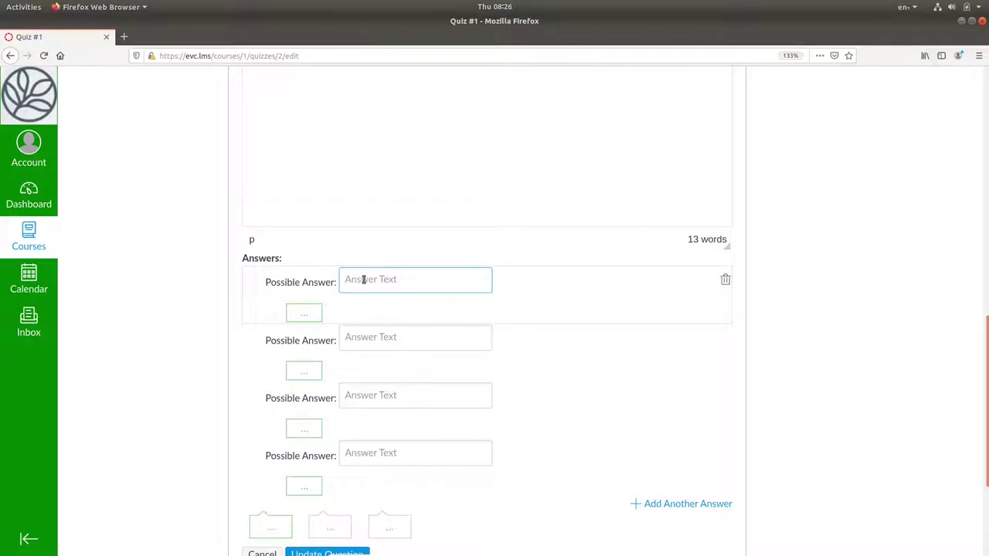
pyautogui.write('library')
pyautogui.click(382, 338)
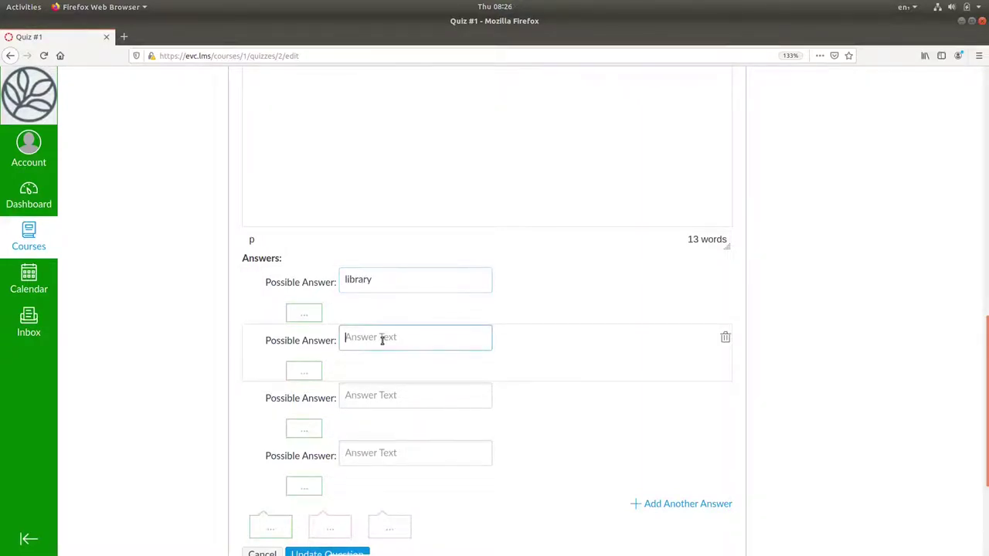
pyautogui.write('LETC')
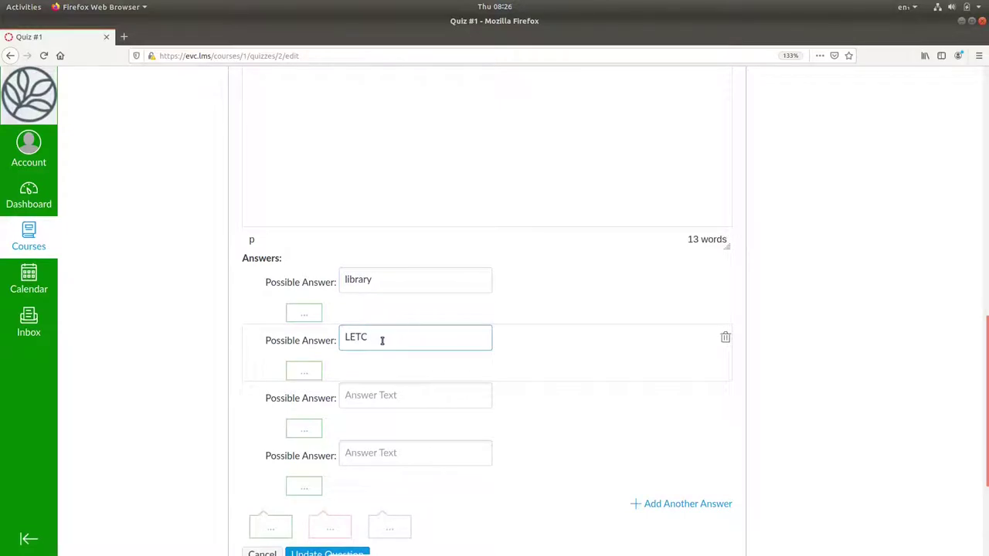
pyautogui.click(360, 395)
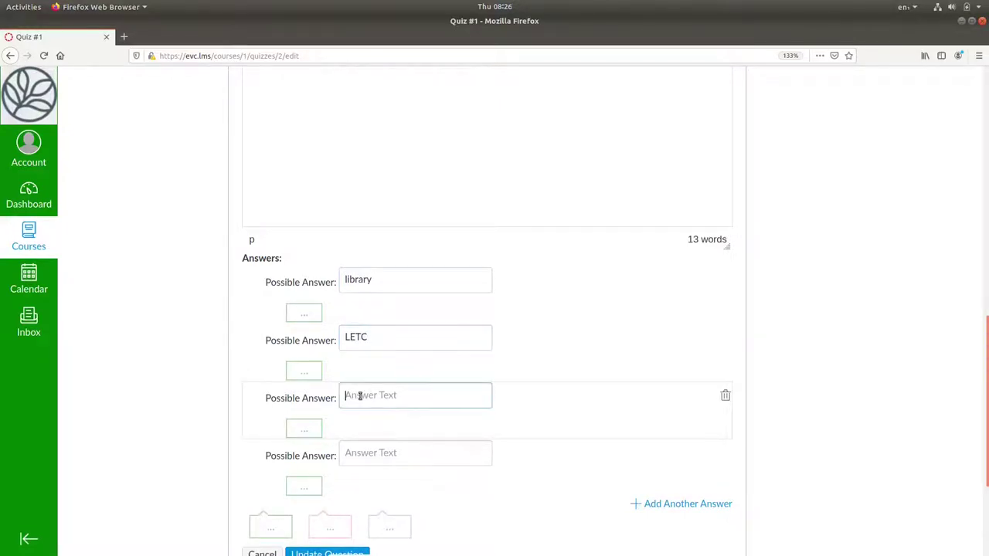
pyautogui.write('tech center')
pyautogui.click(374, 453)
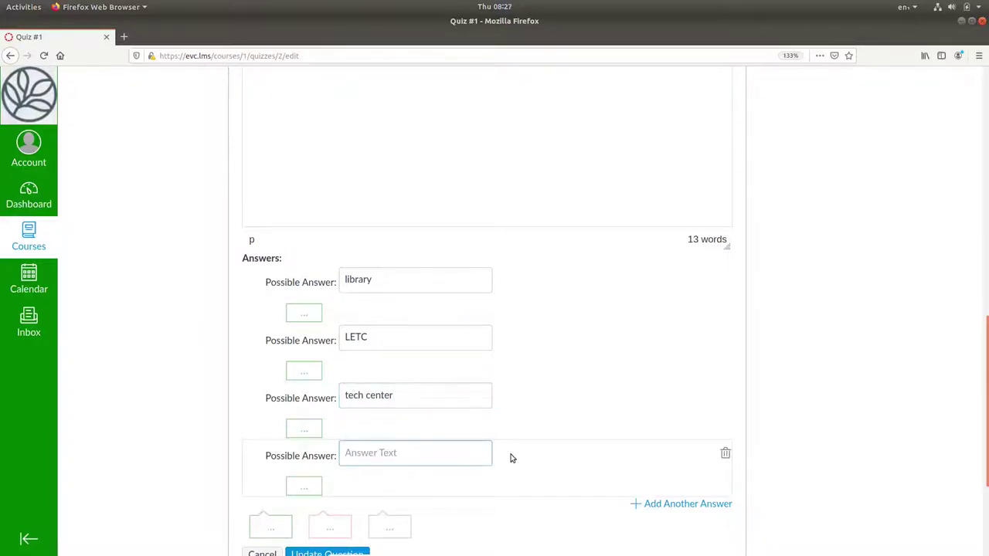
pyautogui.write('ed tech building')
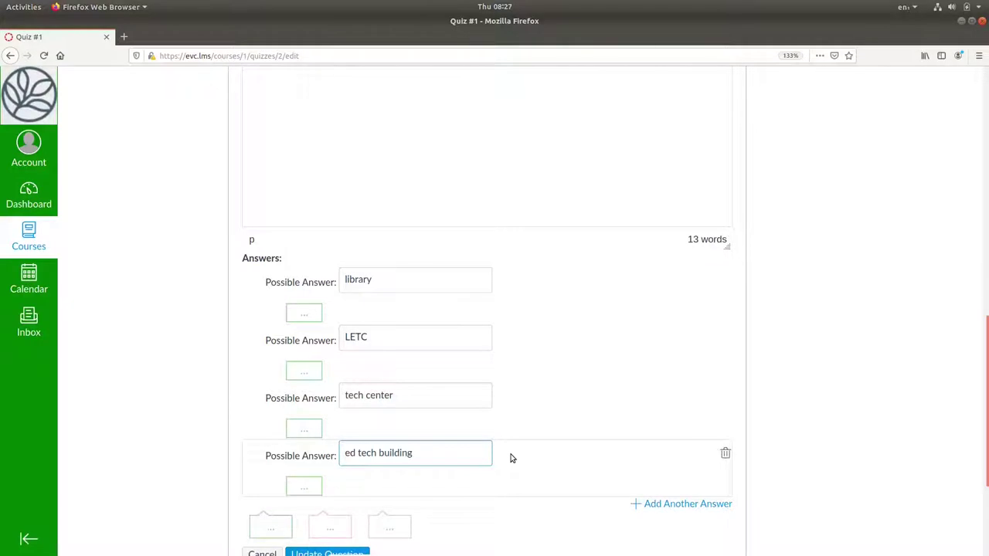
# Step: Add 'educational technology center' as a fifth answer and save the Campus question
pyautogui.click(680, 506)
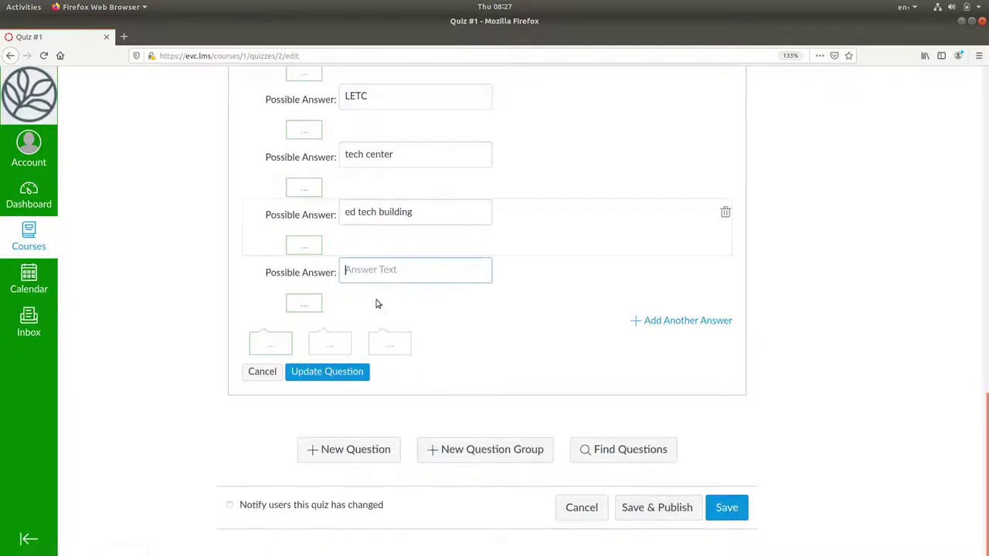
pyautogui.write('e')
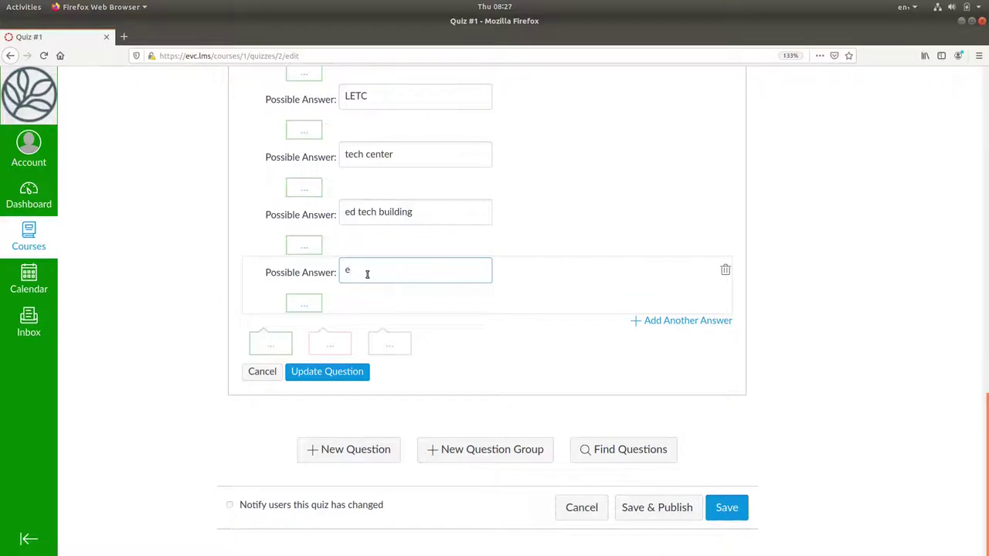
pyautogui.write('ducational technology center')
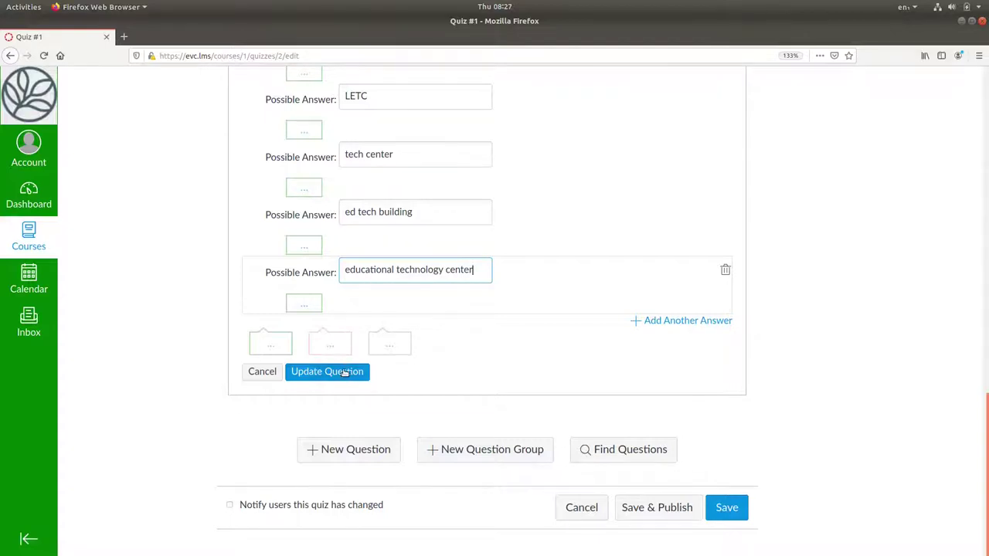
pyautogui.click(327, 371)
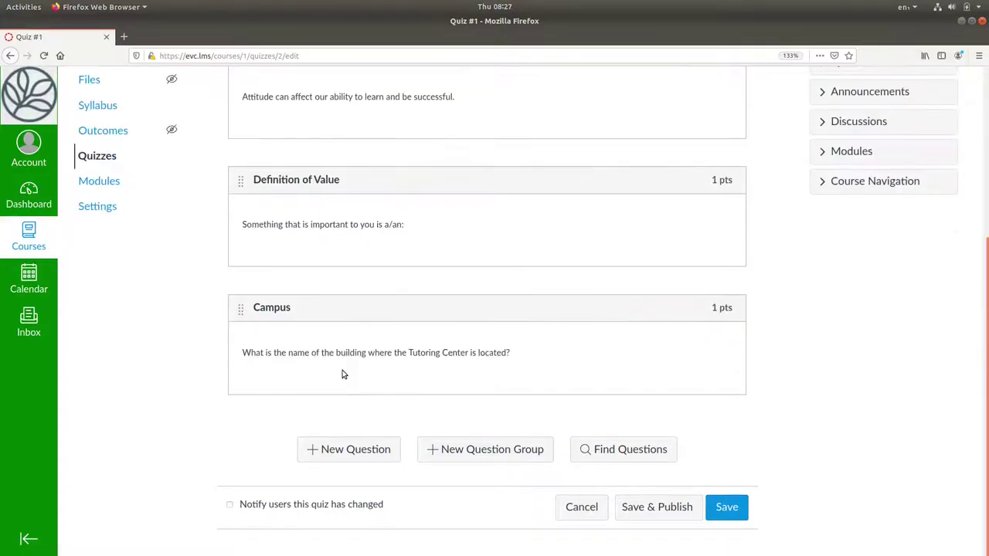
# Step: Create a 4-point Fill In Multiple Blanks question titled 'Learning Styles'
pyautogui.click(341, 455)
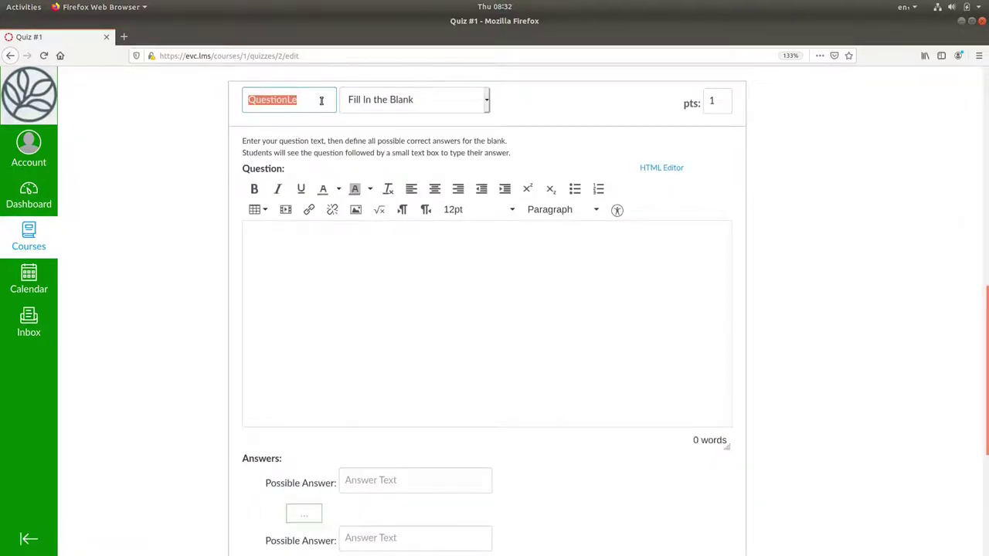
pyautogui.write('Learning Styles')
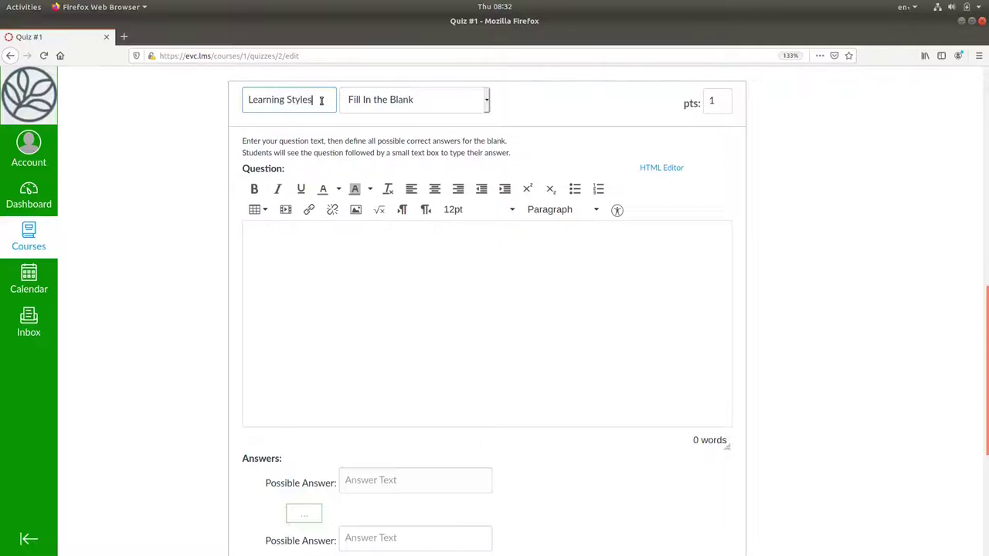
pyautogui.click(488, 108)
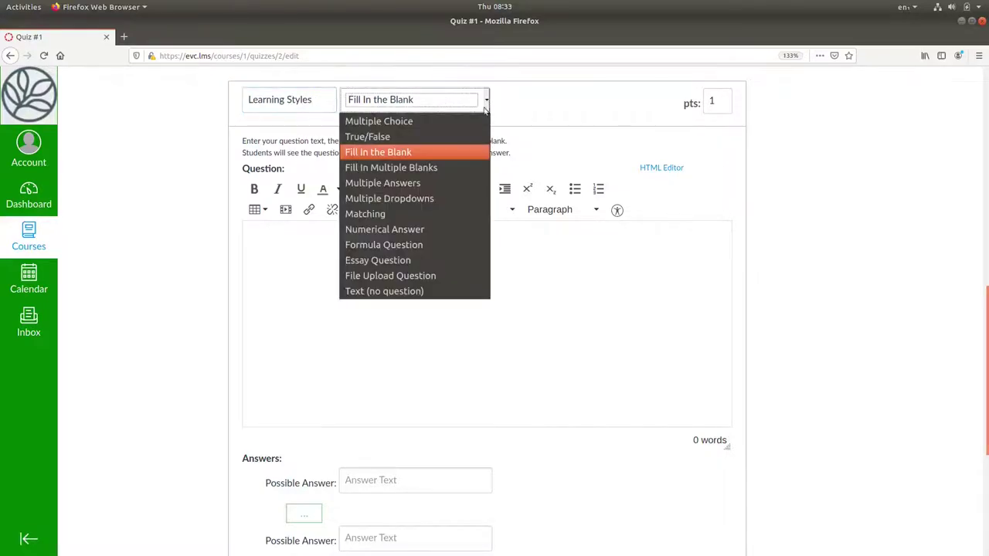
pyautogui.click(436, 167)
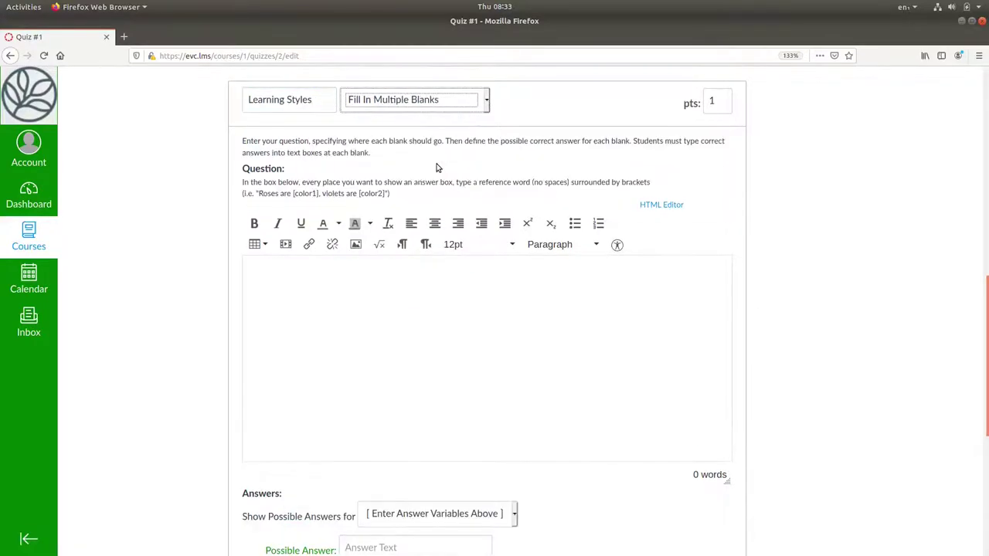
pyautogui.moveTo(728, 102); pyautogui.dragTo(672, 101)
pyautogui.write('4')
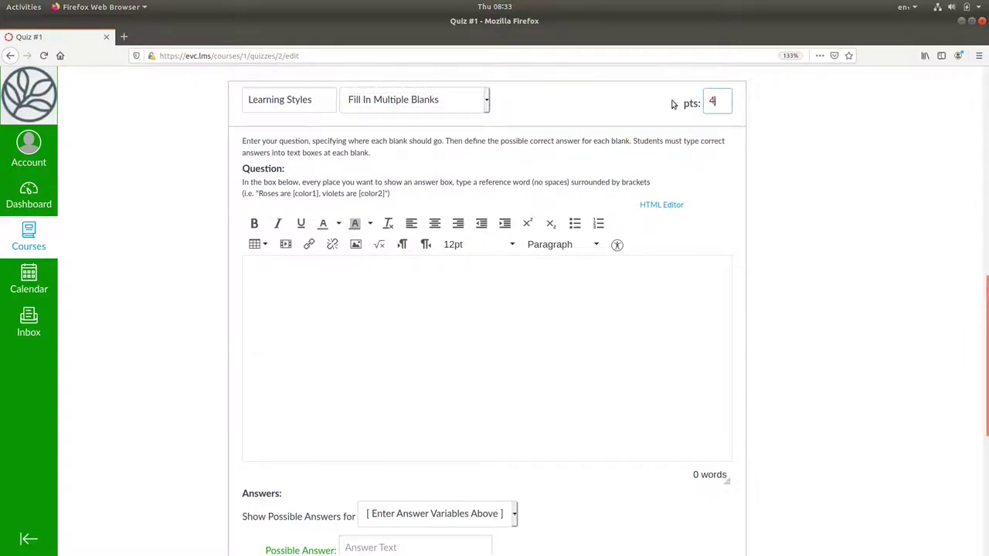
pyautogui.click(296, 271)
# Step: Ask for the four VARK learning styles, with bulleted blanks V: [style1] through K: [style4]
pyautogui.write('What ')
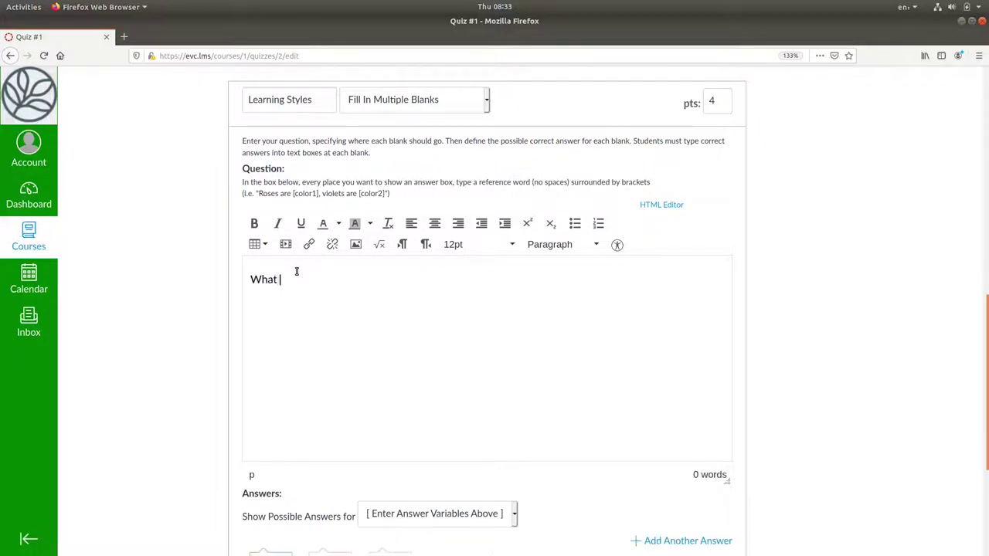
pyautogui.write('are the four learning styles represented')
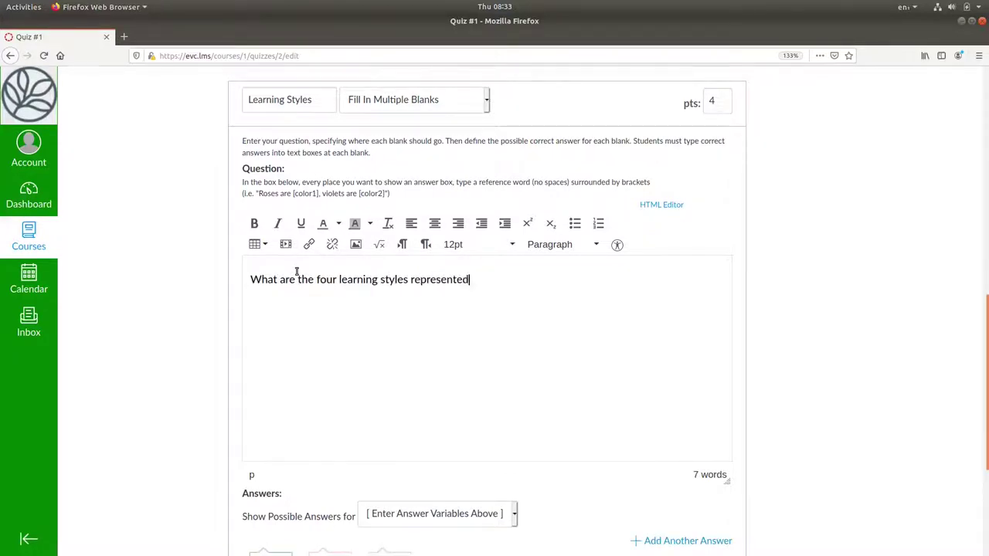
pyautogui.write(' by the acronym VARK?')
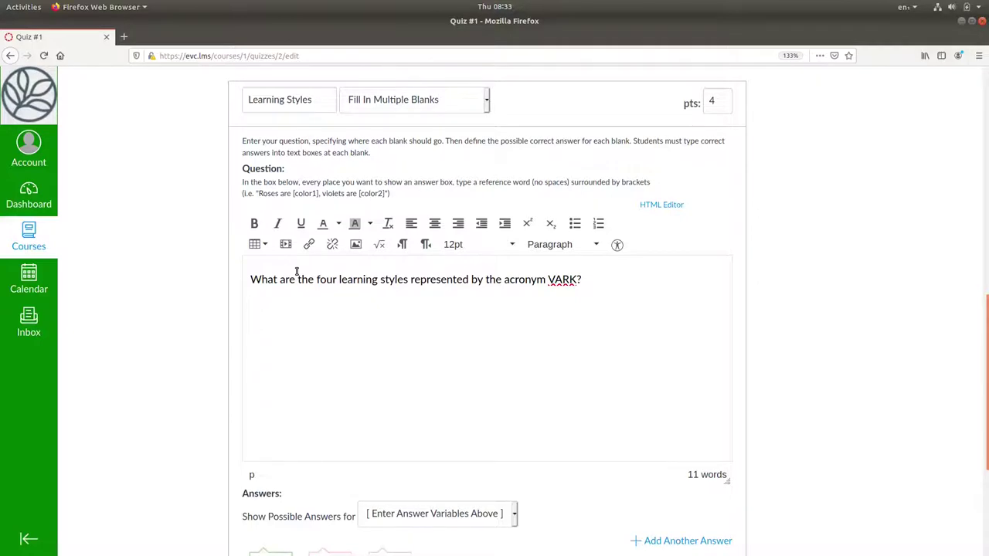
pyautogui.write('V: [style1]')
pyautogui.press('Return')
pyautogui.write('A: [st')
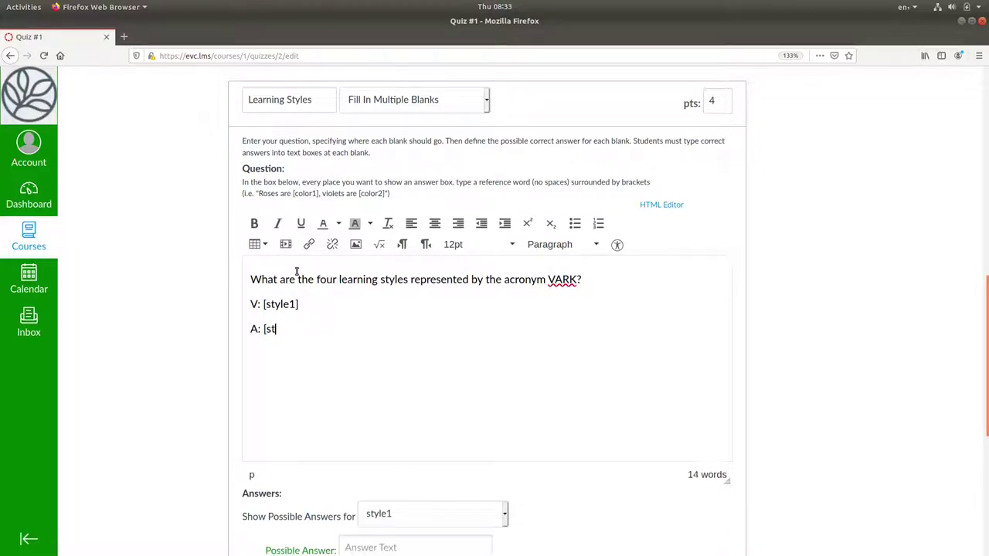
pyautogui.write('yle2] ')
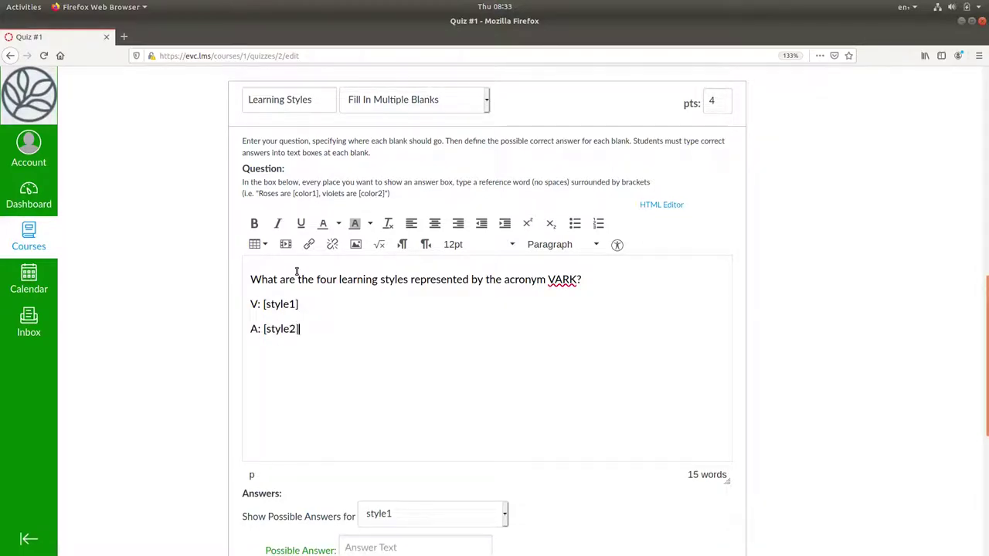
pyautogui.write('R: [style3] K: [style4')
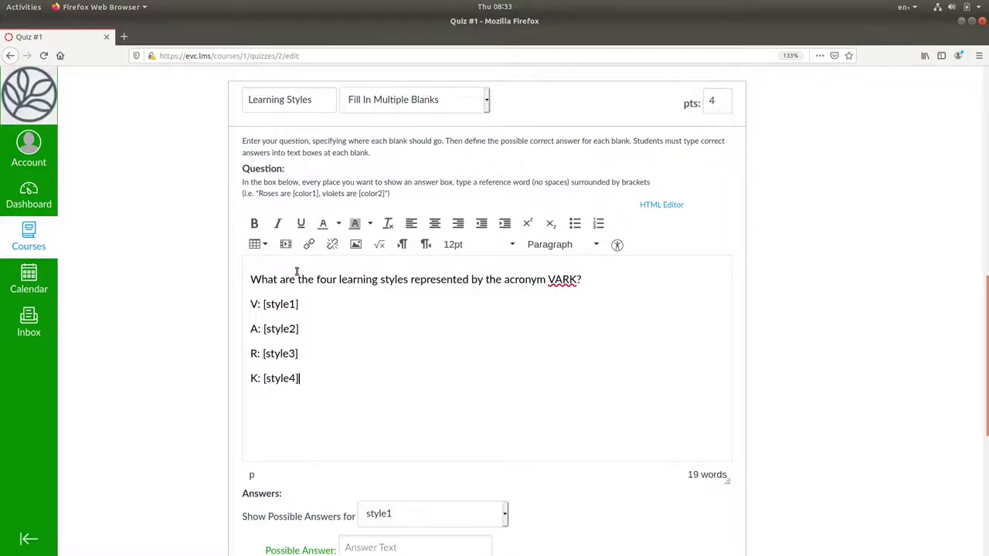
pyautogui.moveTo(310, 379); pyautogui.dragTo(221, 311)
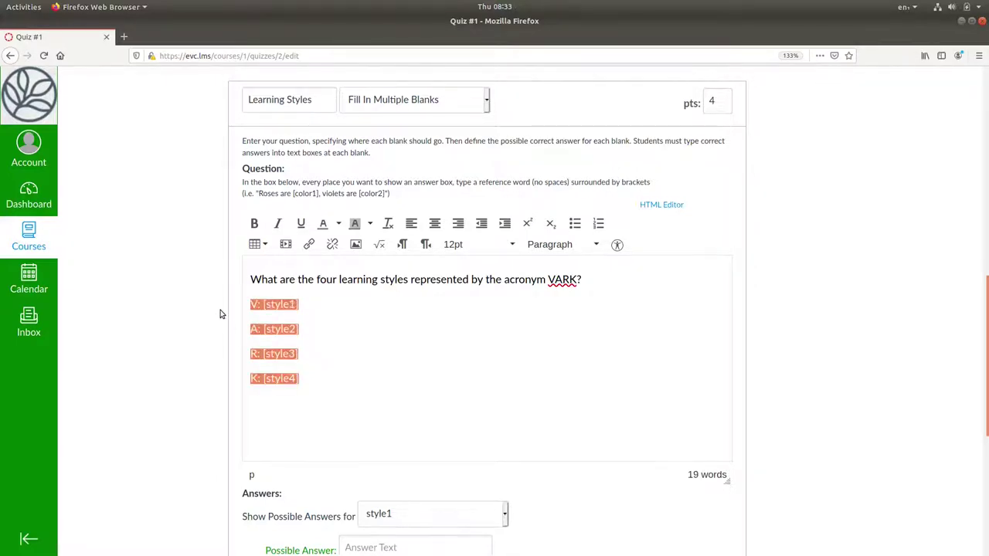
pyautogui.click(575, 223)
pyautogui.click(338, 370)
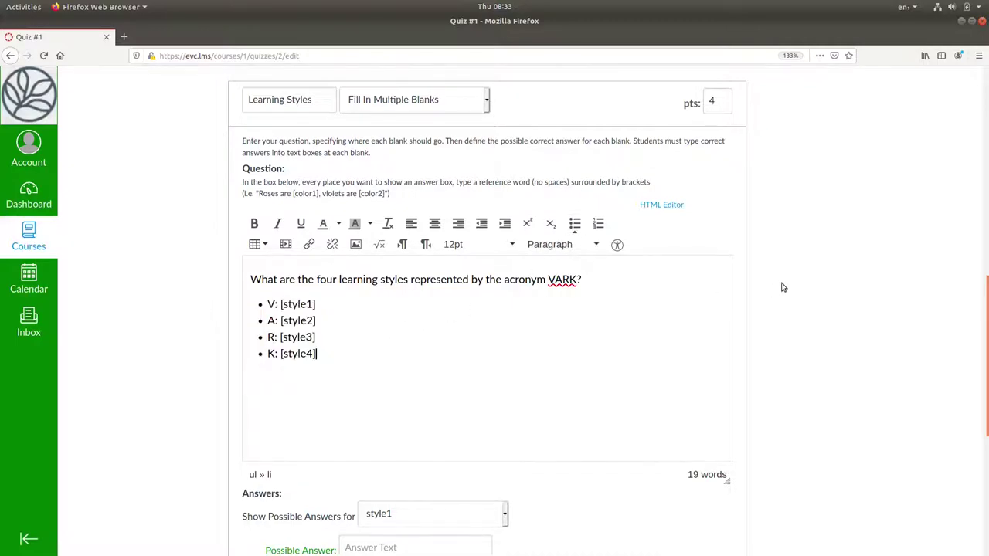
# Step: Set 'visual' as the only accepted answer for the style1 blank
pyautogui.scroll(-5, 786, 284)
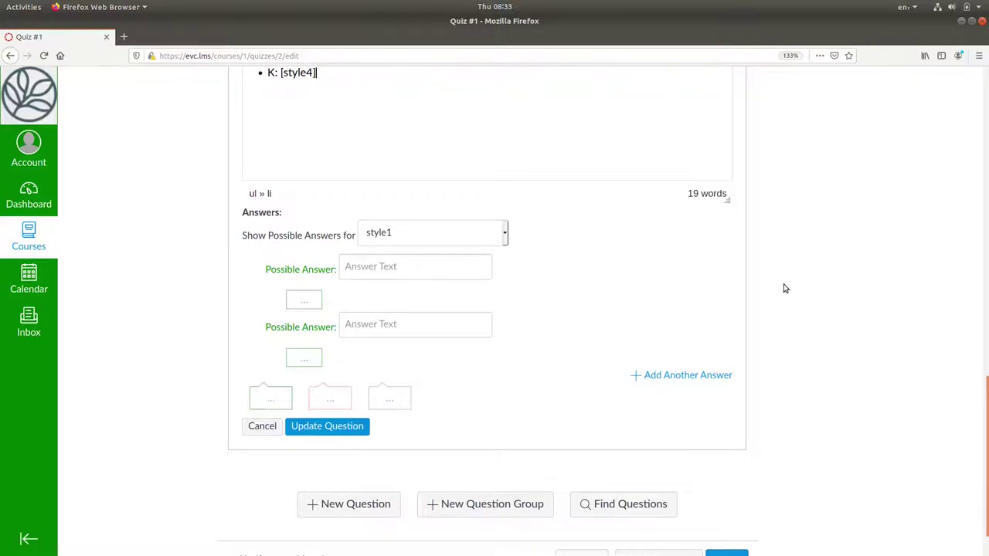
pyautogui.click(408, 268)
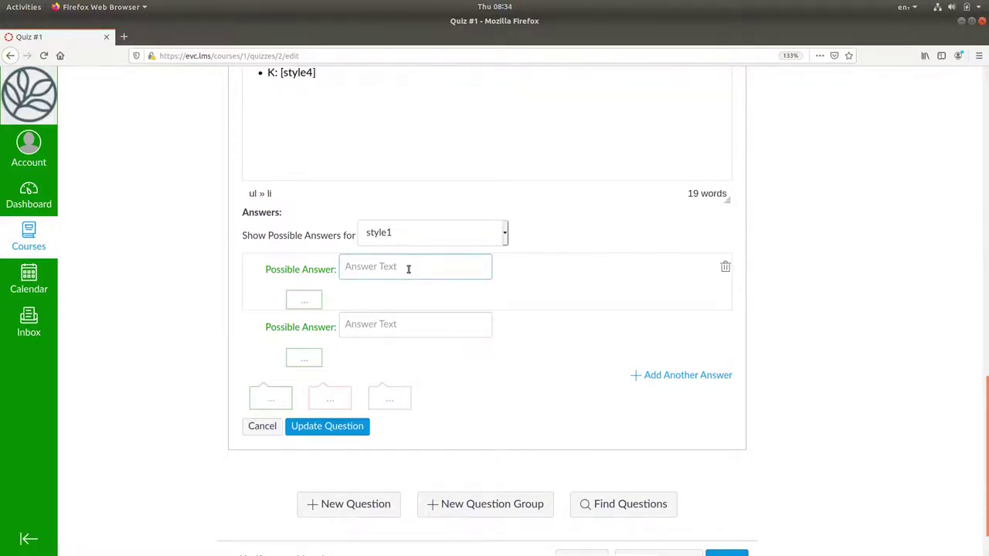
pyautogui.write('visual')
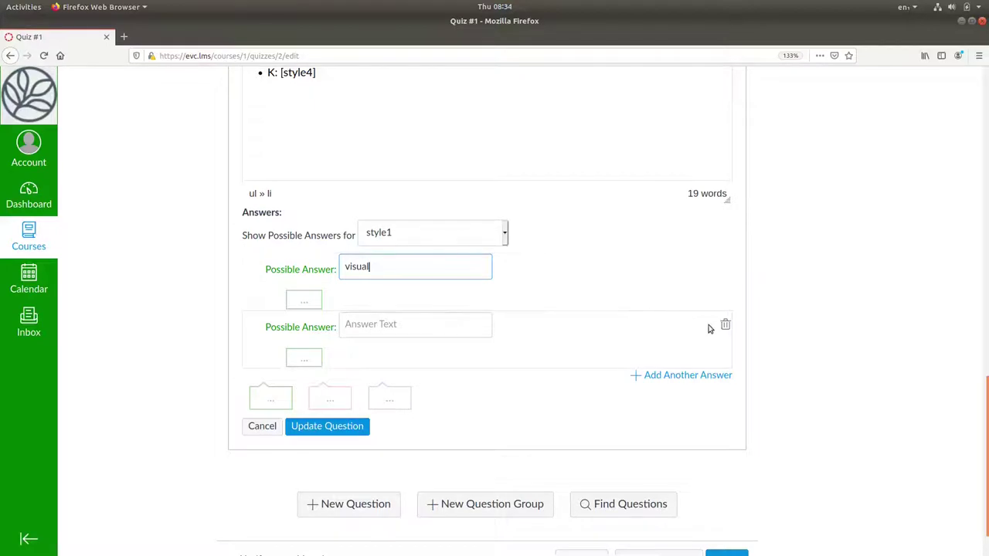
pyautogui.click(725, 325)
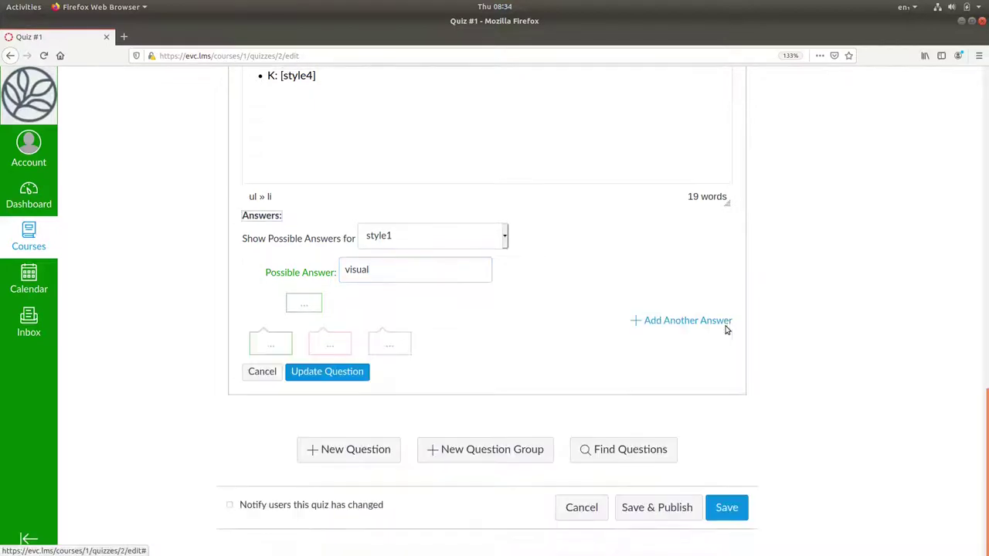
# Step: Accept 'aural' and 'auditory' for the style2 blank
pyautogui.click(504, 236)
pyautogui.click(448, 273)
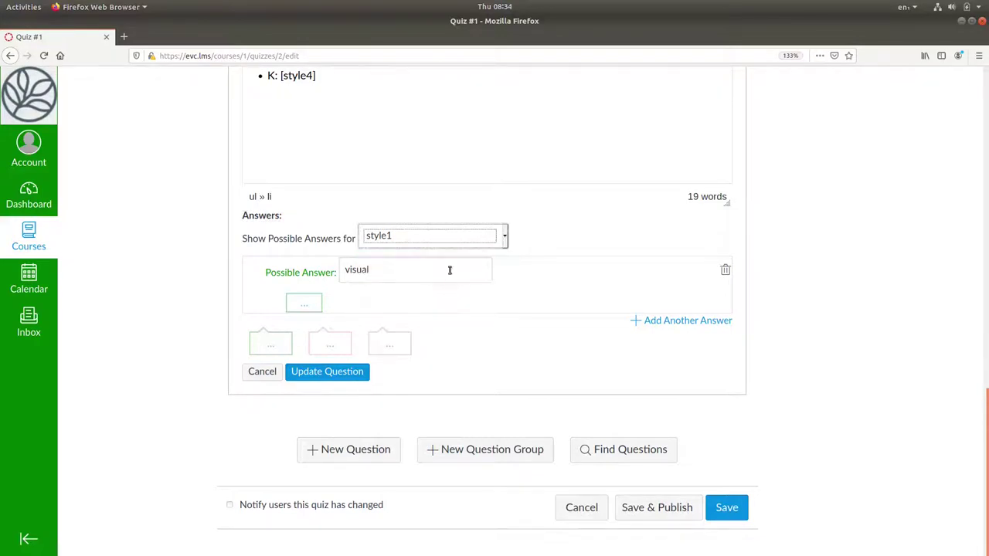
pyautogui.click(394, 270)
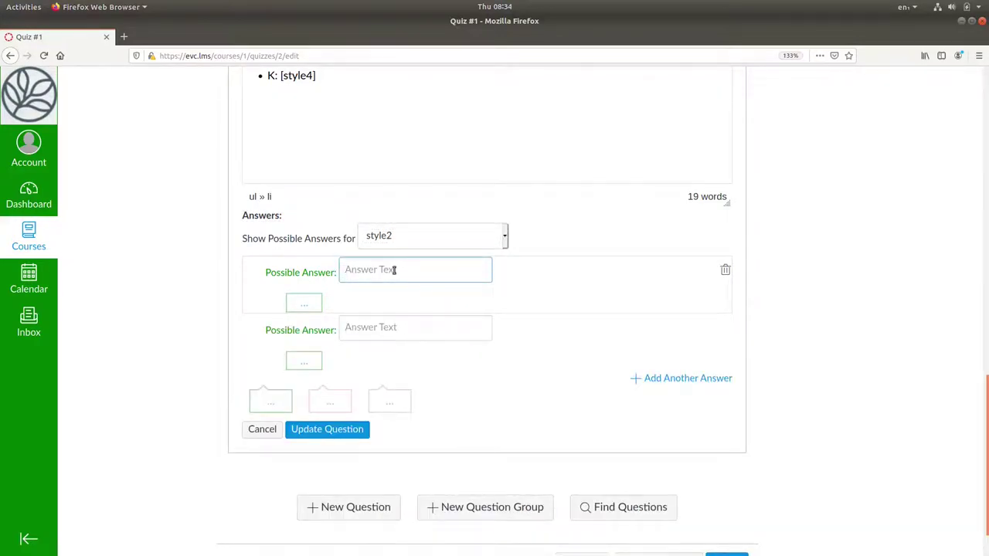
pyautogui.write('aural')
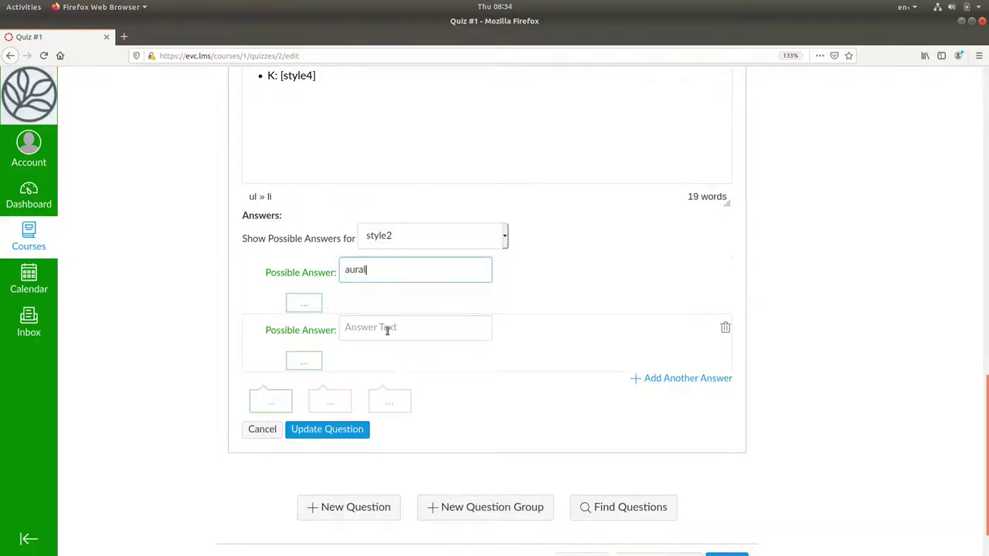
pyautogui.click(387, 329)
pyautogui.write('auditory')
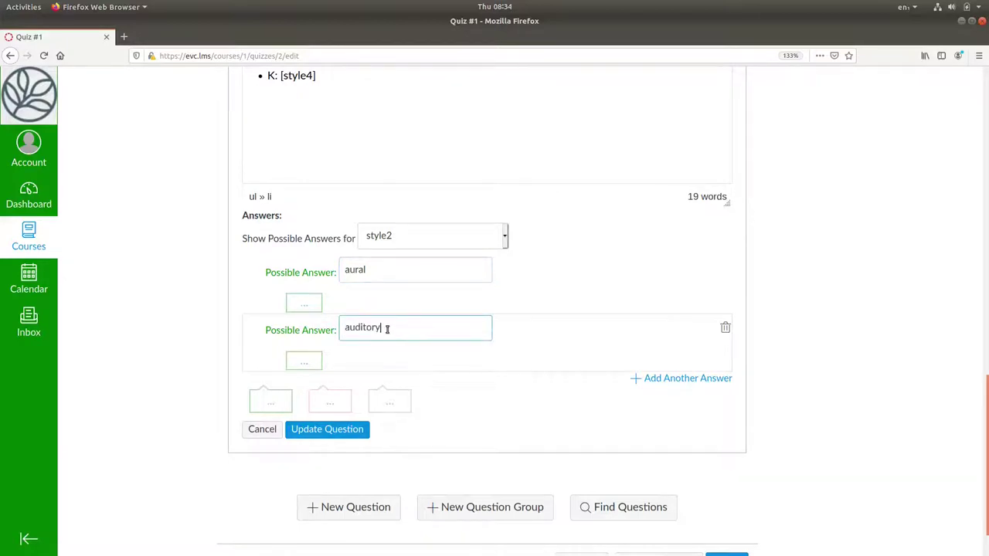
# Step: Accept 'reading writing', 'read write' and 'reading and writing' for the style3 blank
pyautogui.click(505, 236)
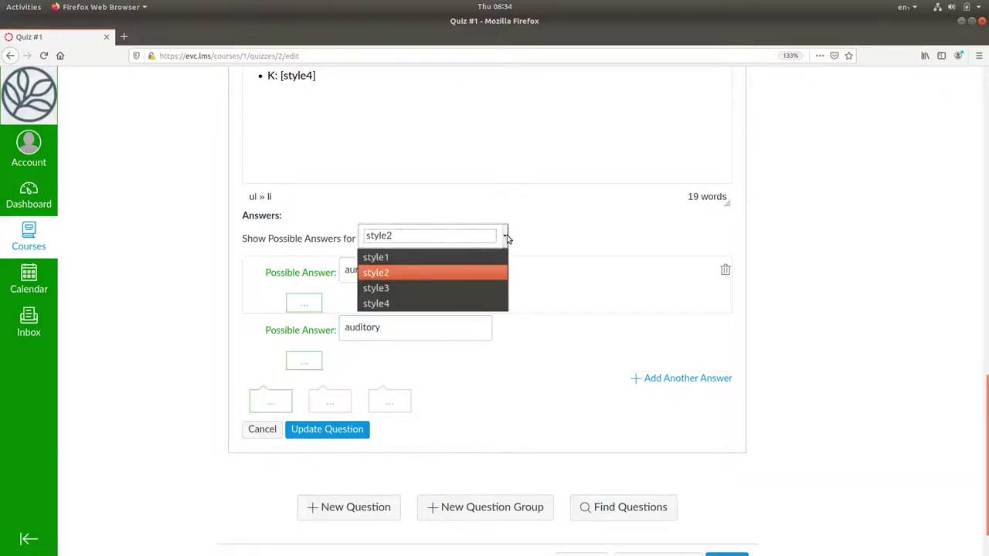
pyautogui.click(467, 287)
pyautogui.click(440, 276)
pyautogui.write('r')
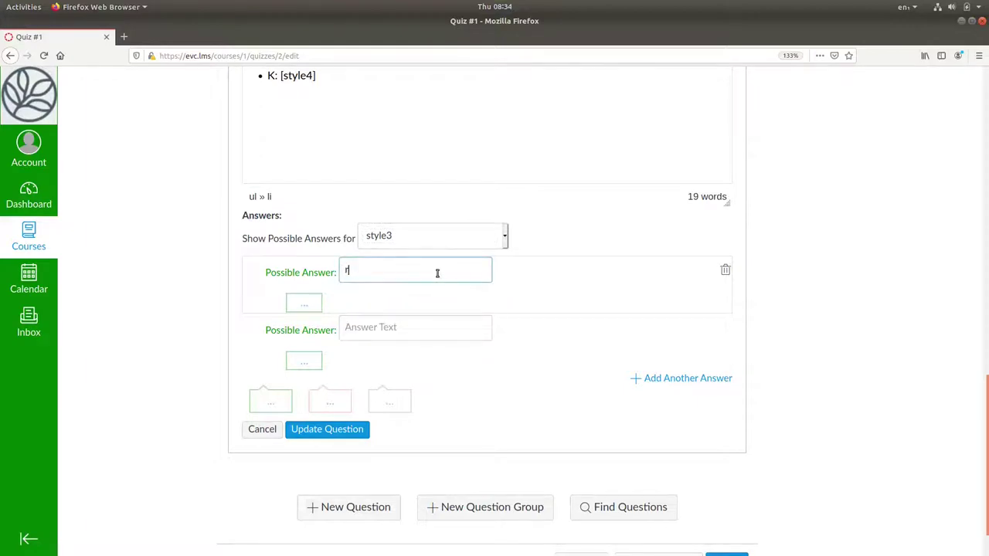
pyautogui.write('eading writing')
pyautogui.click(448, 326)
pyautogui.write('rea')
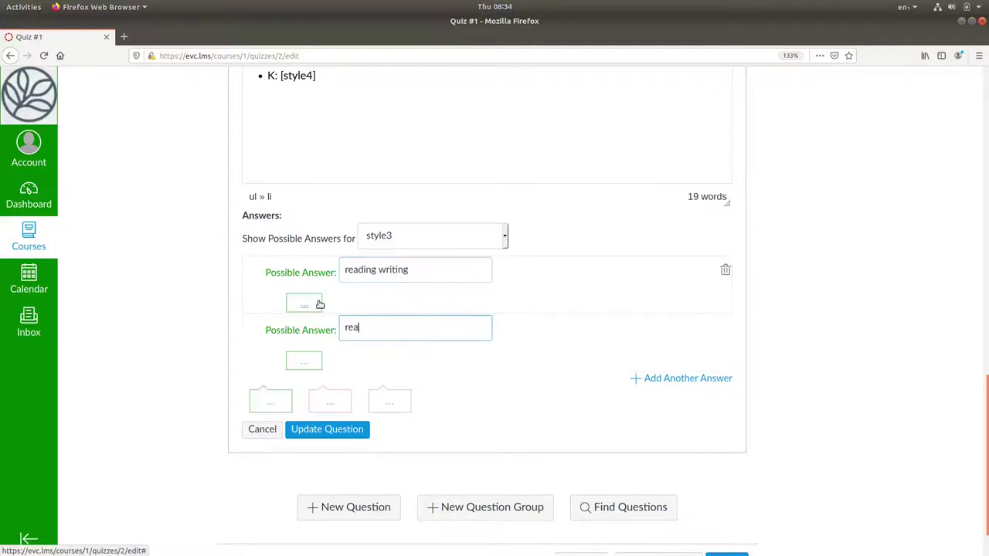
pyautogui.write('d write')
pyautogui.click(677, 378)
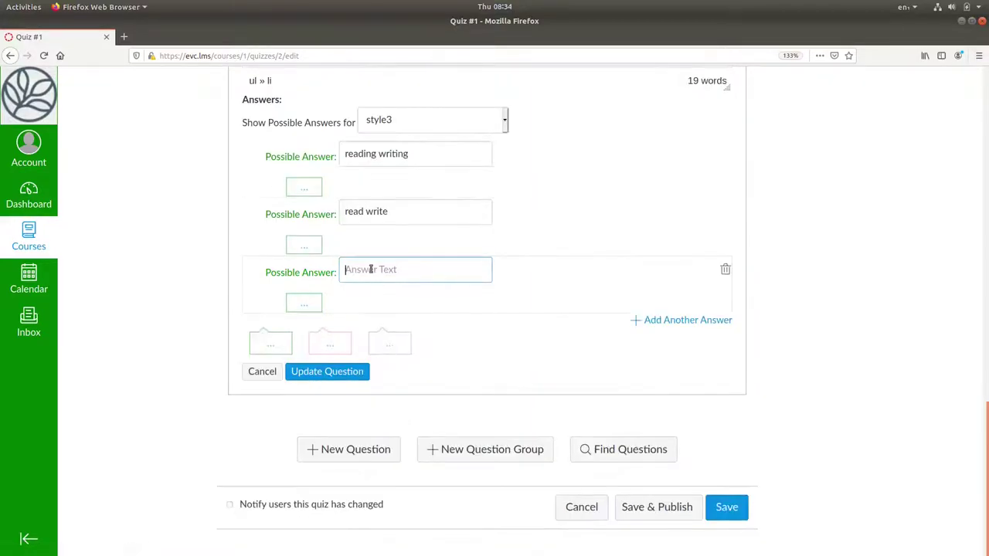
pyautogui.write('reading and writing')
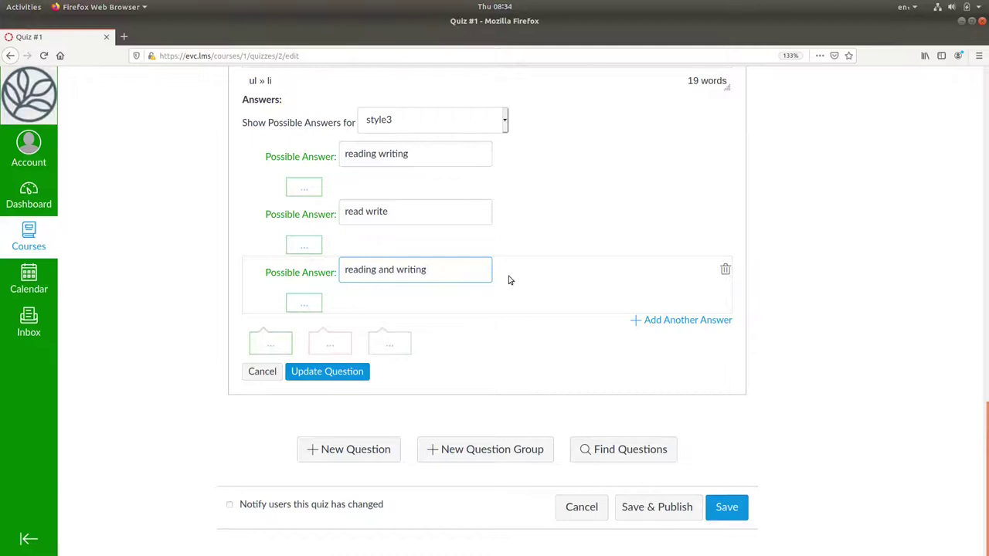
# Step: Accept only 'kinesthetic' for the style4 blank and save the Learning Styles question
pyautogui.click(431, 120)
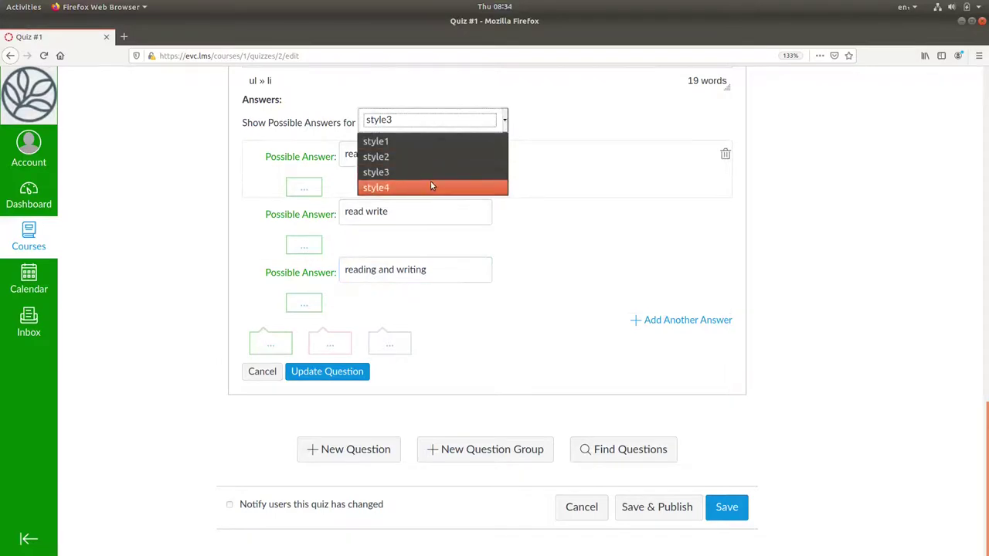
pyautogui.click(430, 181)
pyautogui.click(387, 215)
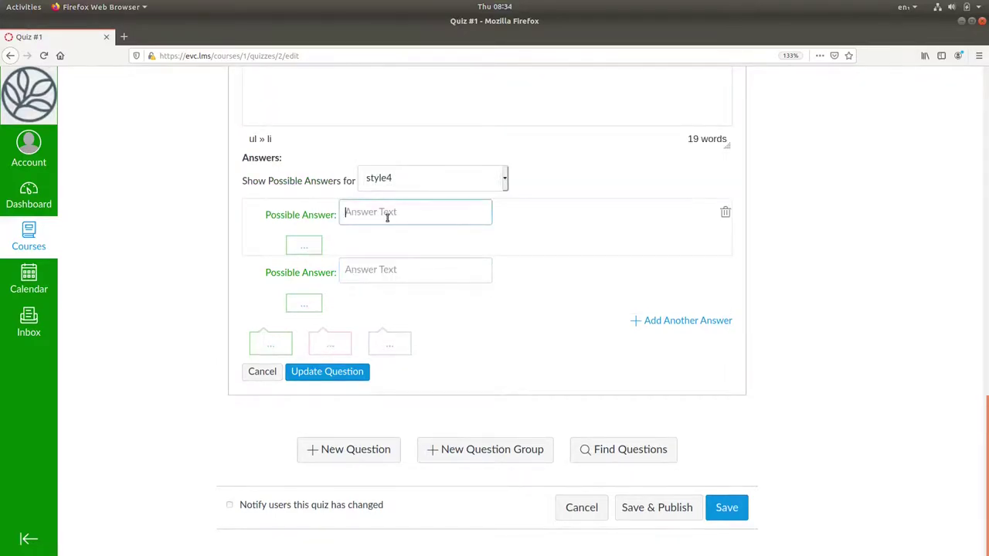
pyautogui.write('kinesthetic')
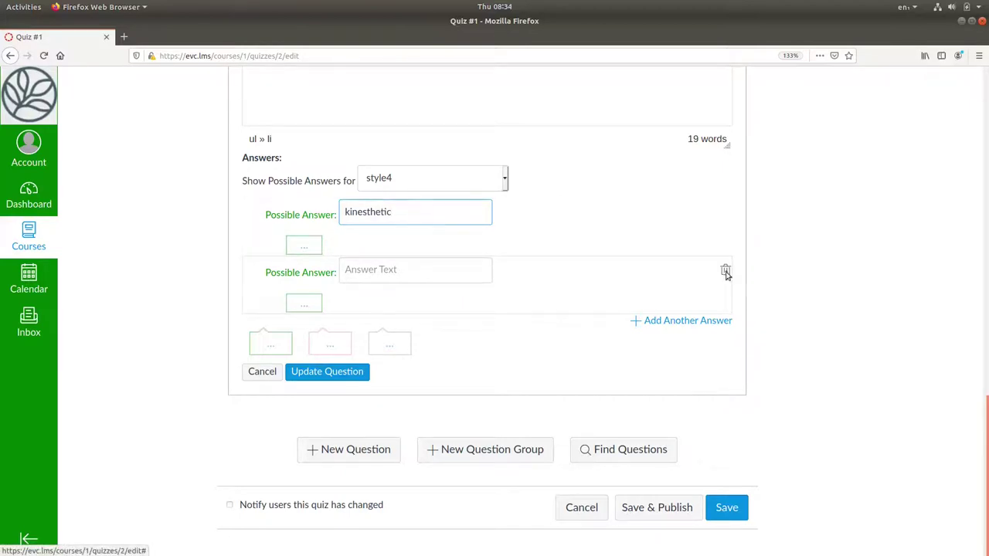
pyautogui.click(725, 271)
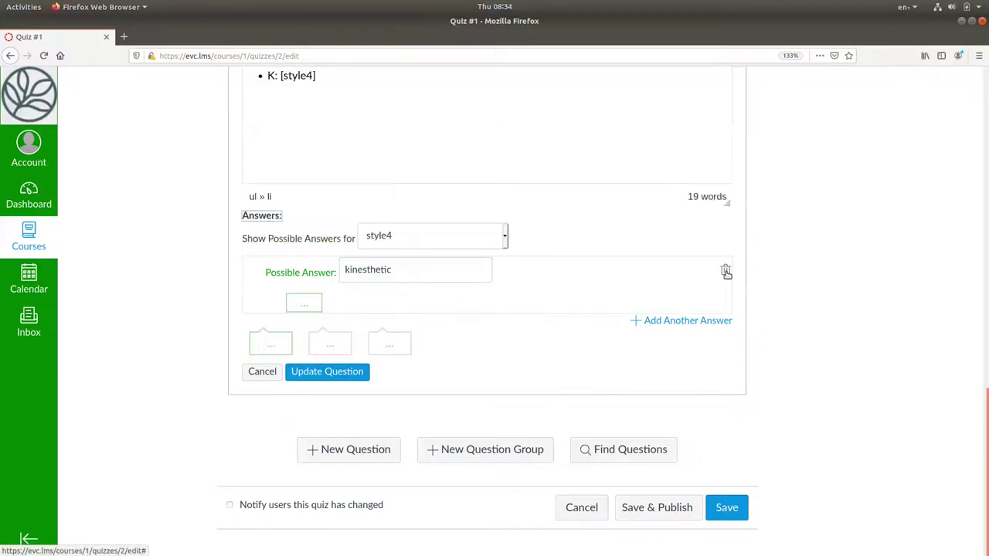
pyautogui.click(344, 374)
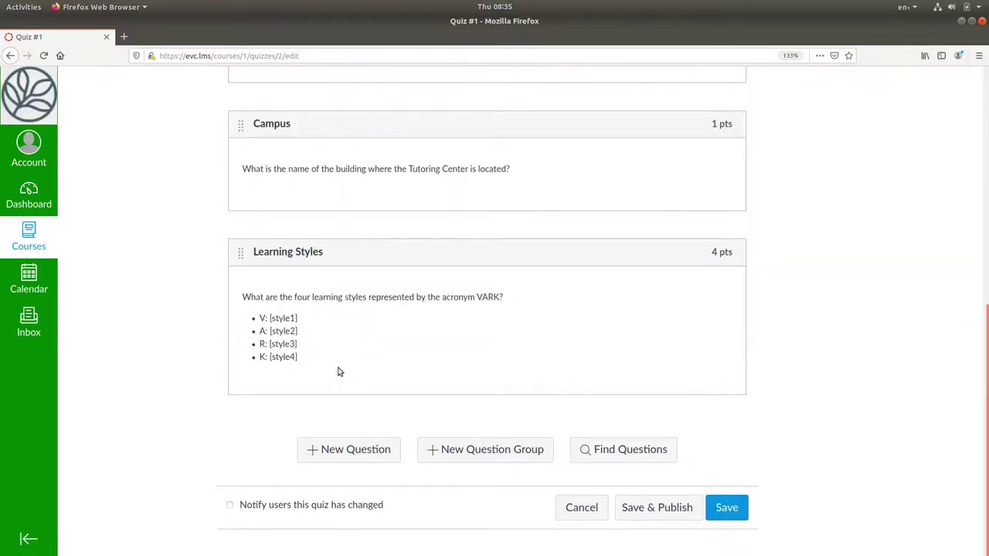
# Step: Create a 2-point Matching question titled 'Personality Colors'
pyautogui.click(337, 451)
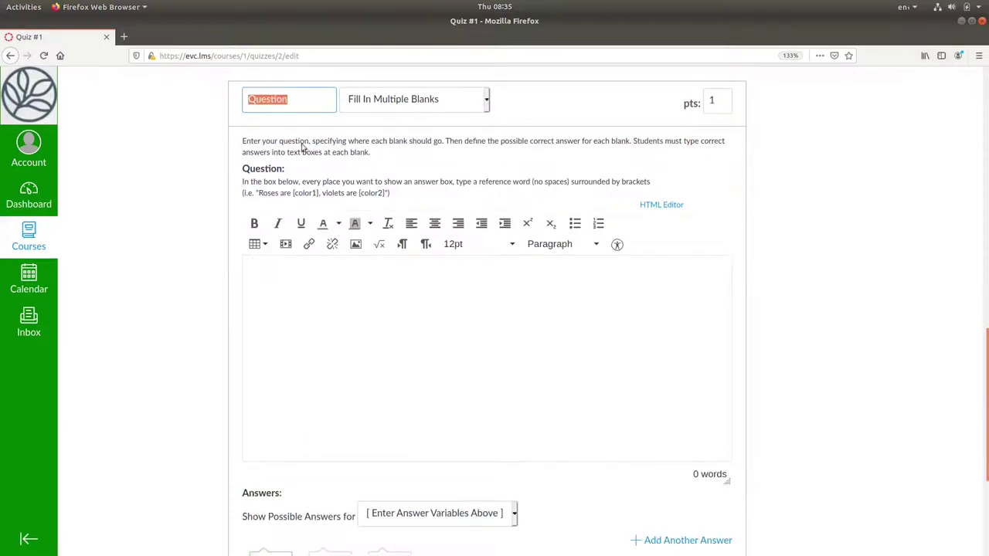
pyautogui.write('Personality Colors')
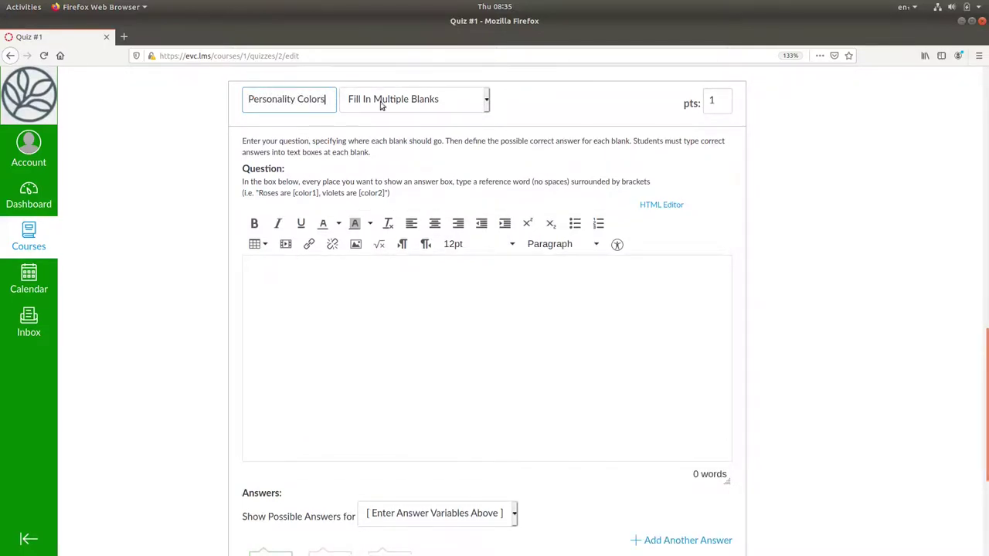
pyautogui.click(485, 102)
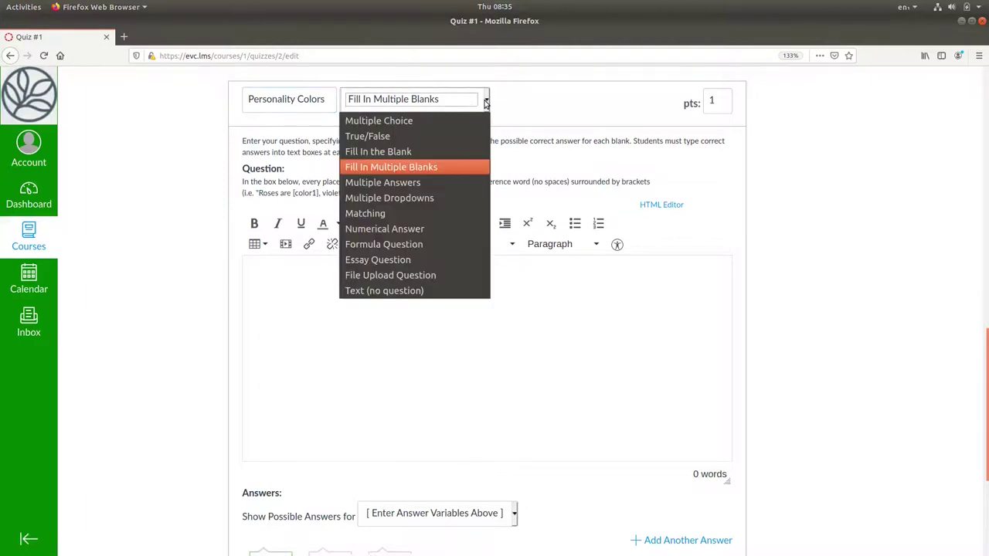
pyautogui.click(378, 213)
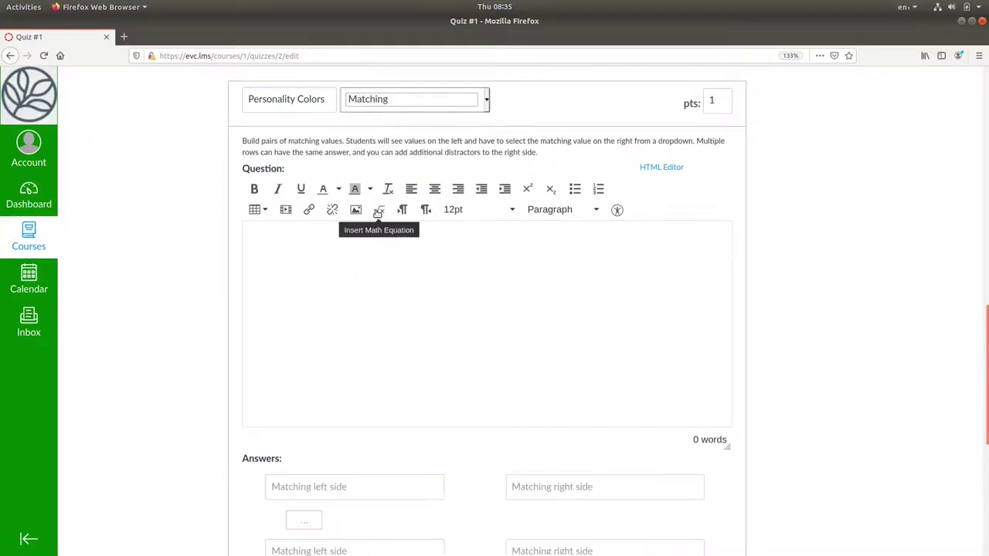
pyautogui.doubleClick(714, 100)
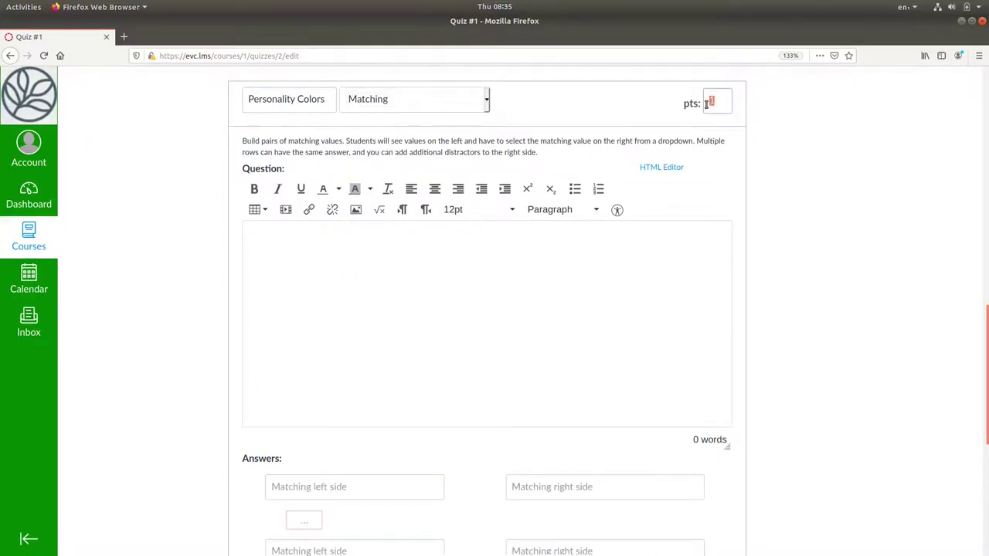
pyautogui.write('2')
# Step: Write the prompt asking students to match each personality color to its associated traits
pyautogui.click(279, 249)
pyautogui.write('Match t')
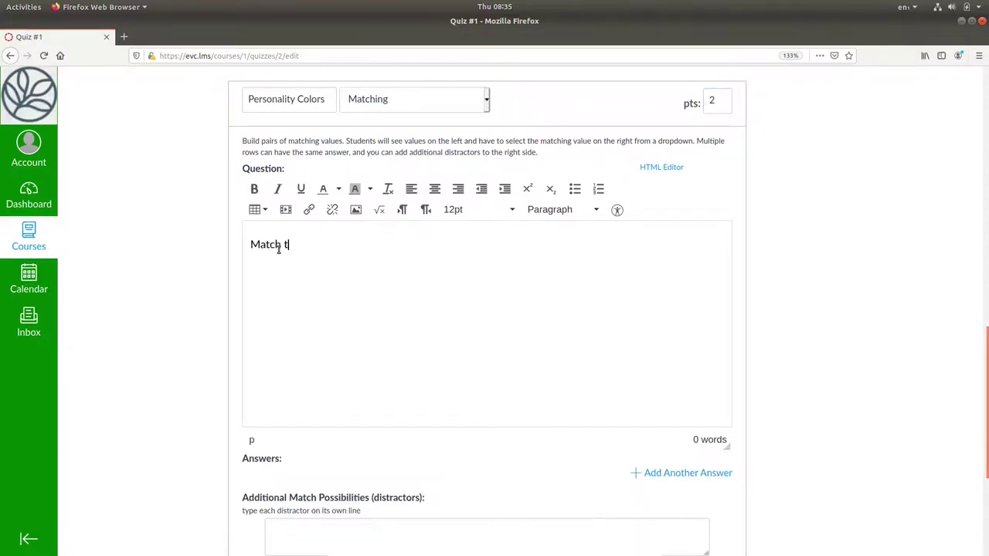
pyautogui.write('he personality color to the correc')
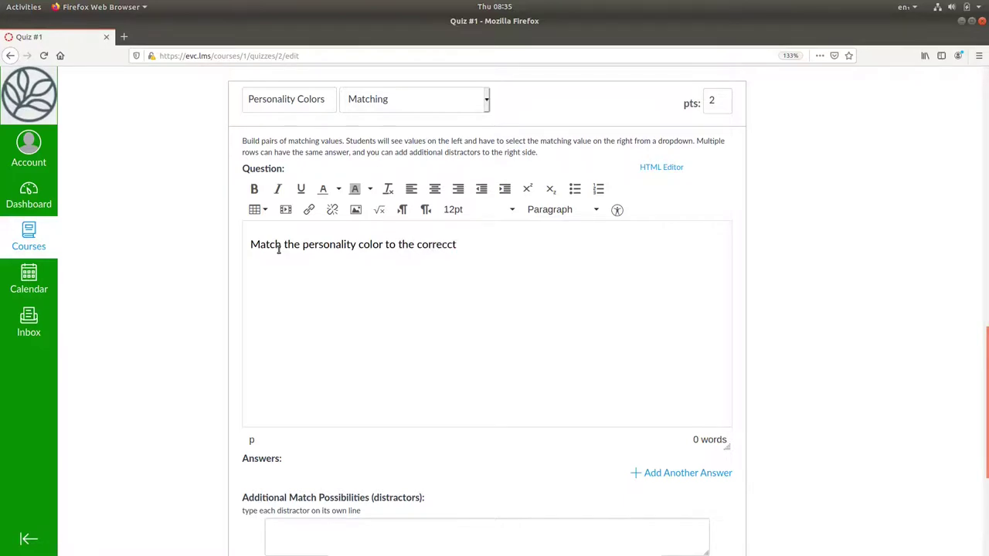
pyautogui.write('t personality traits assoc')
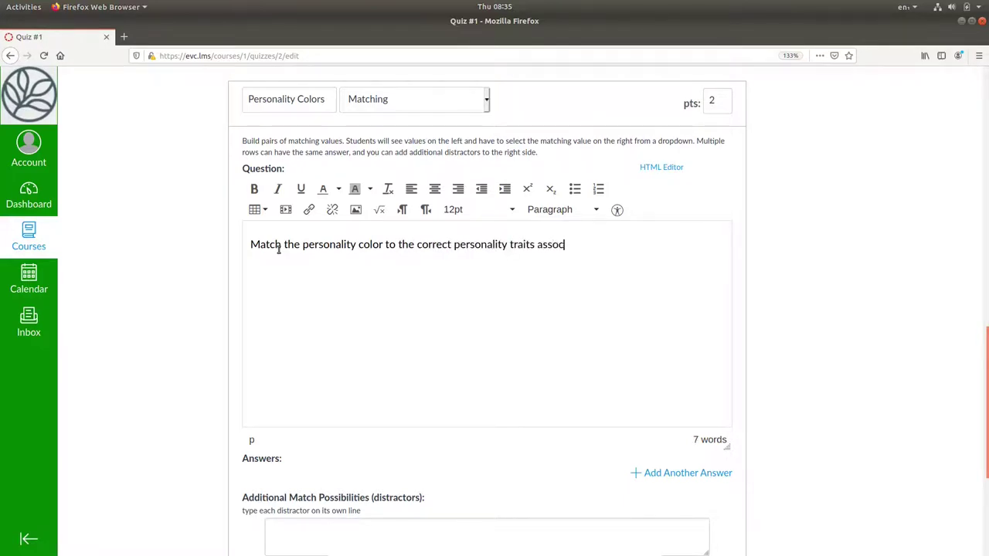
pyautogui.write('iated with that color.')
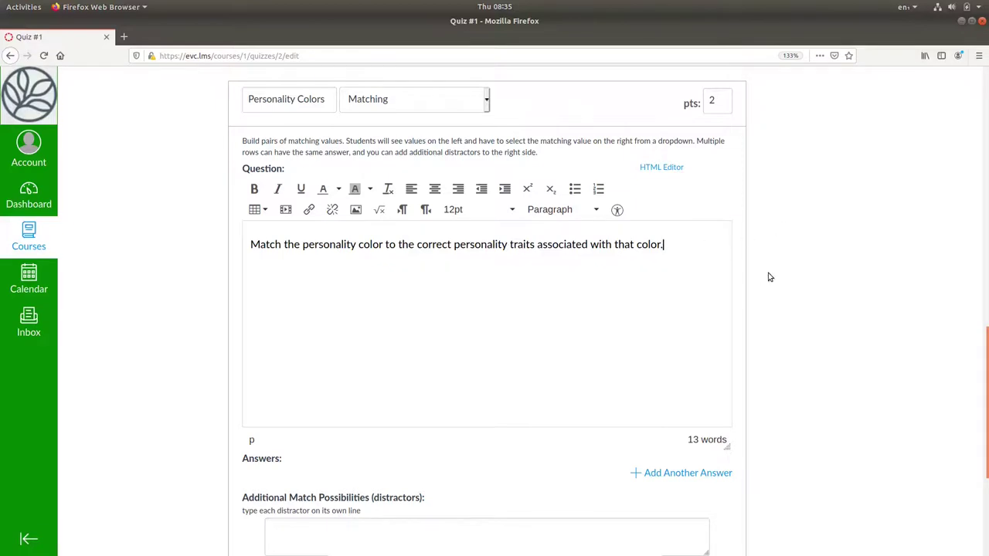
pyautogui.scroll(-3, 769, 277)
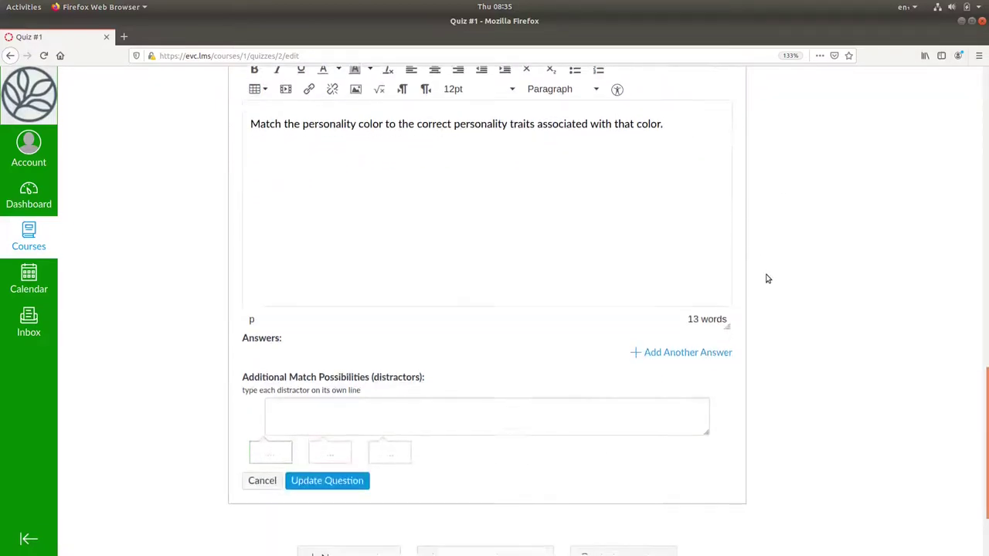
# Step: Pair Orange with 'Energetic, creative, and prefers flexibility' and Gold with 'Organized, prepared, and dependable'
pyautogui.click(687, 353)
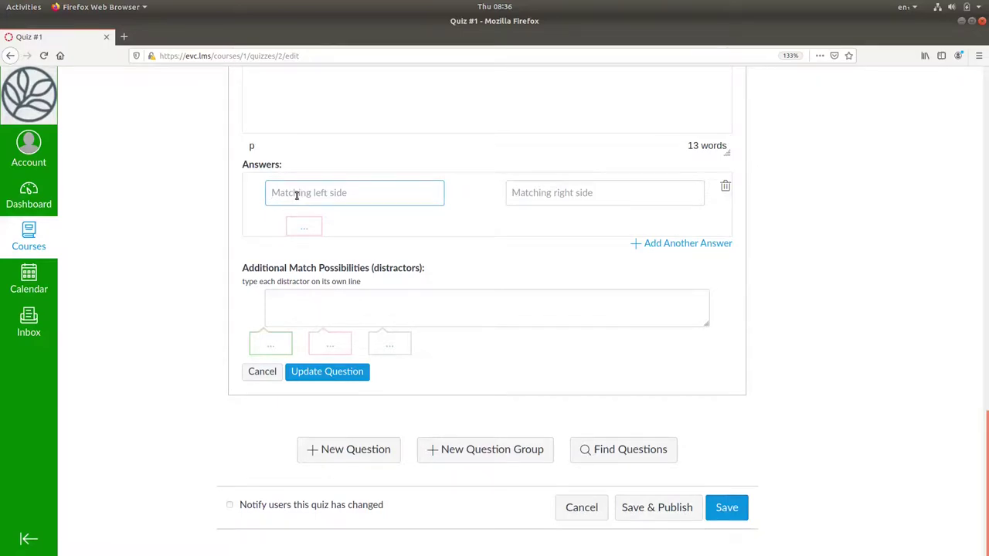
pyautogui.write('Orange')
pyautogui.press('Tab')
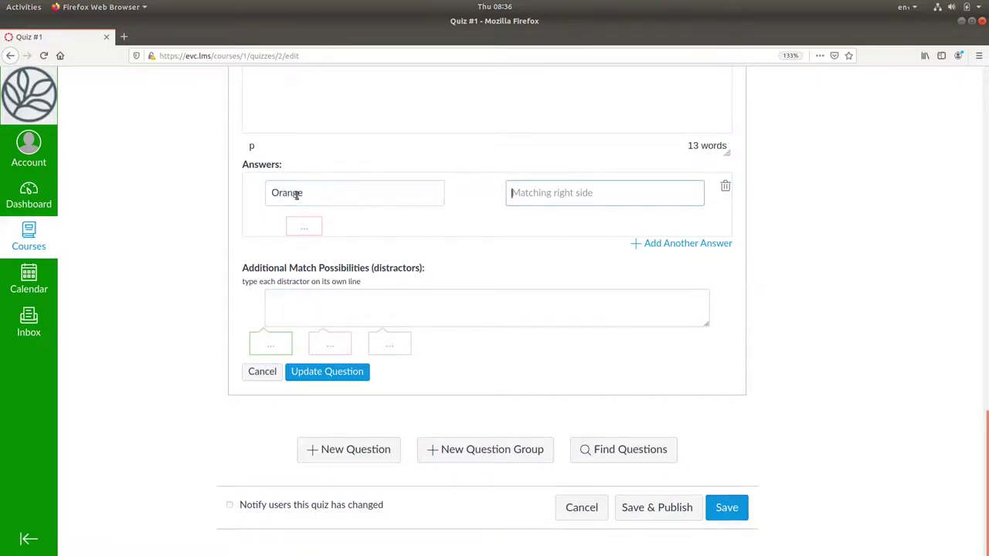
pyautogui.write('Energe')
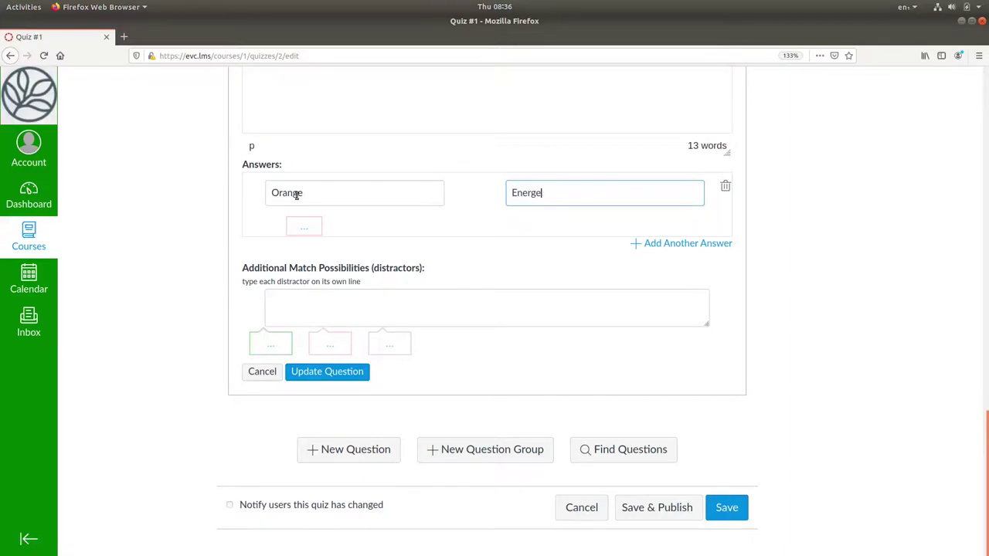
pyautogui.write('tic, creative, and prefers flexibility')
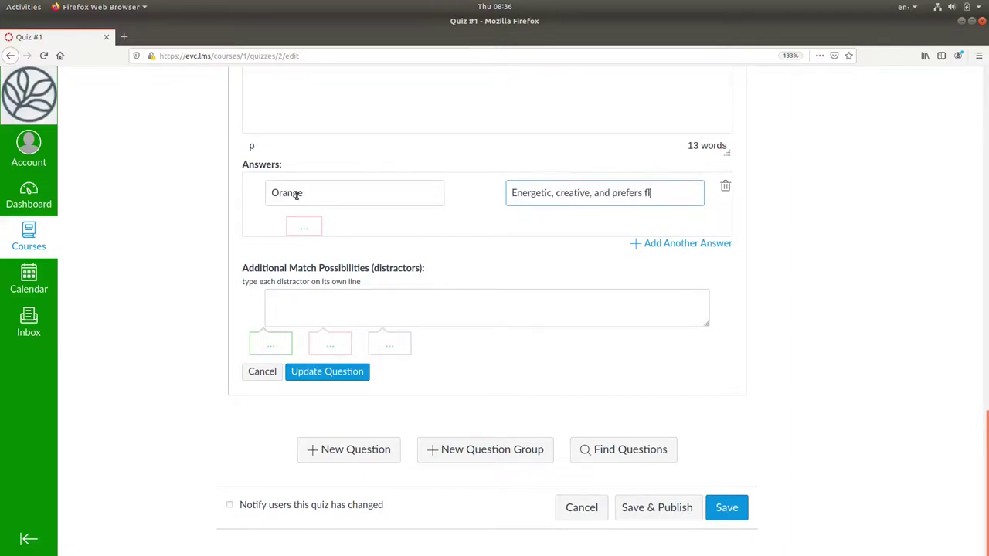
pyautogui.click(642, 243)
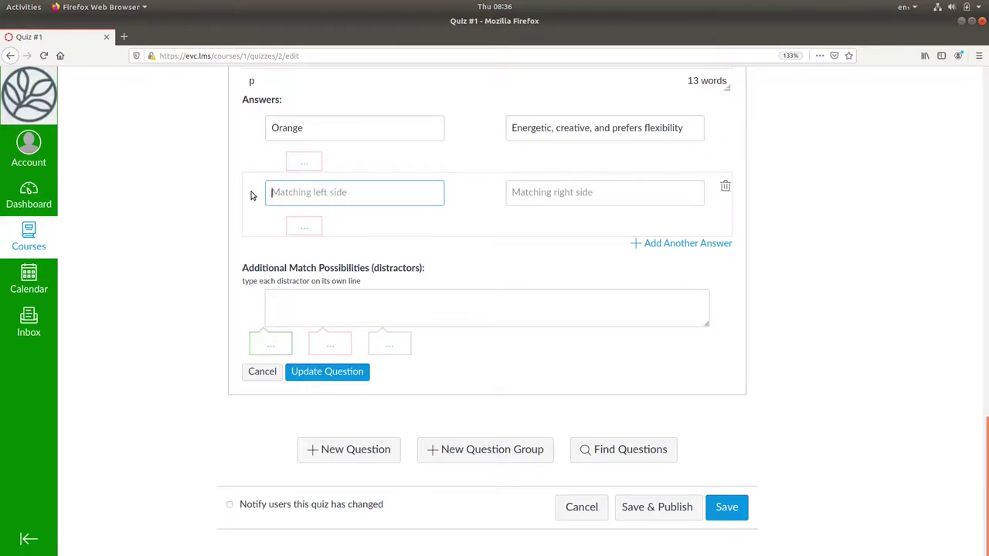
pyautogui.write('Gold')
pyautogui.click(570, 197)
pyautogui.write('Organi')
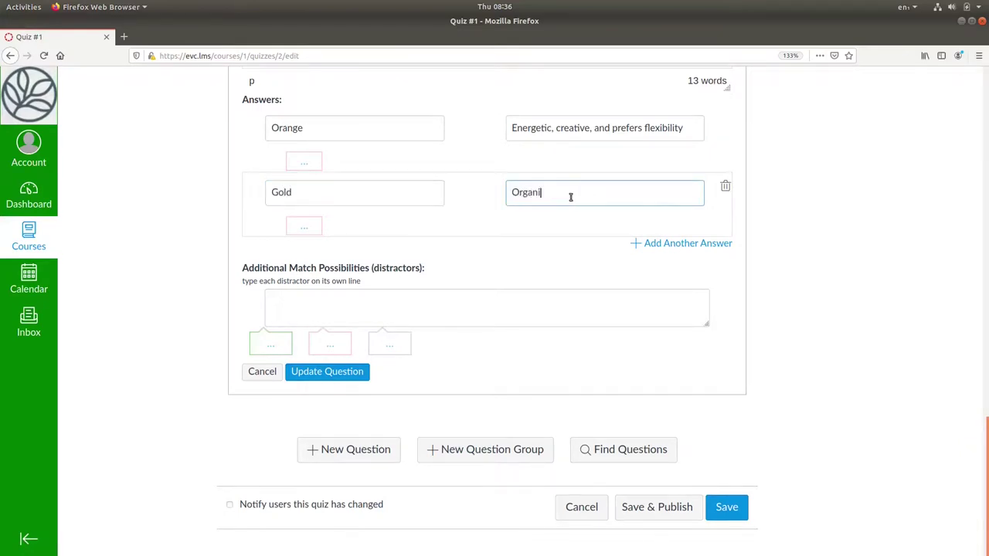
pyautogui.write('zed, prepared, and dependable')
# Step: Pair Green with 'Idependent, analytical, and innovative' and Blue with 'Compassionate, understanding, and thoughtful'
pyautogui.press('Tab')
pyautogui.press('Return')
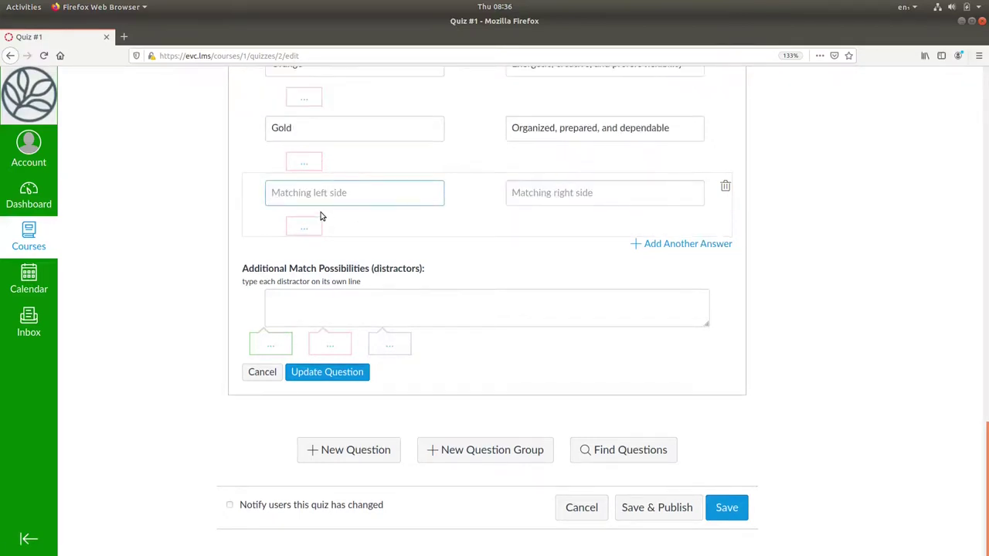
pyautogui.write('Green')
pyautogui.press('Tab')
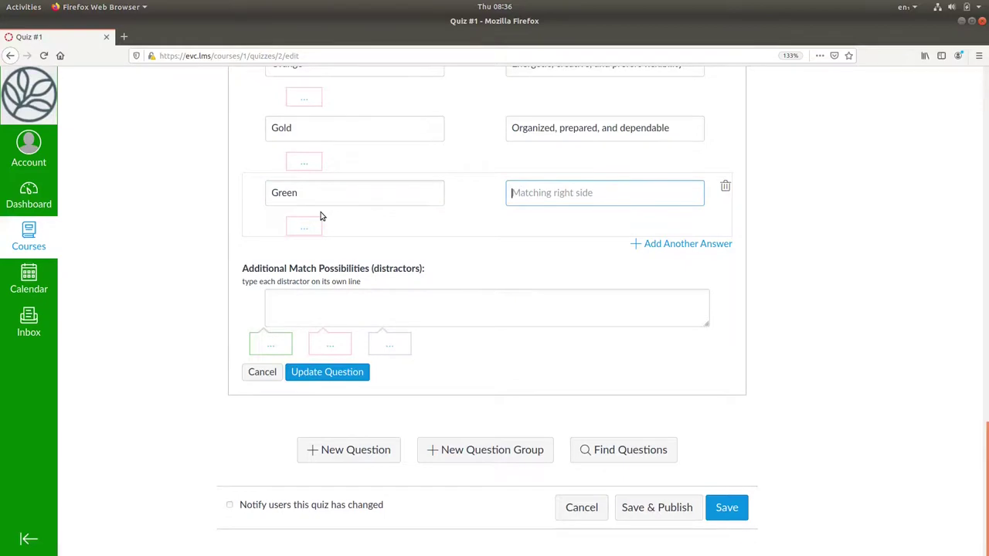
pyautogui.write('Idependent, Analytical, and innovative')
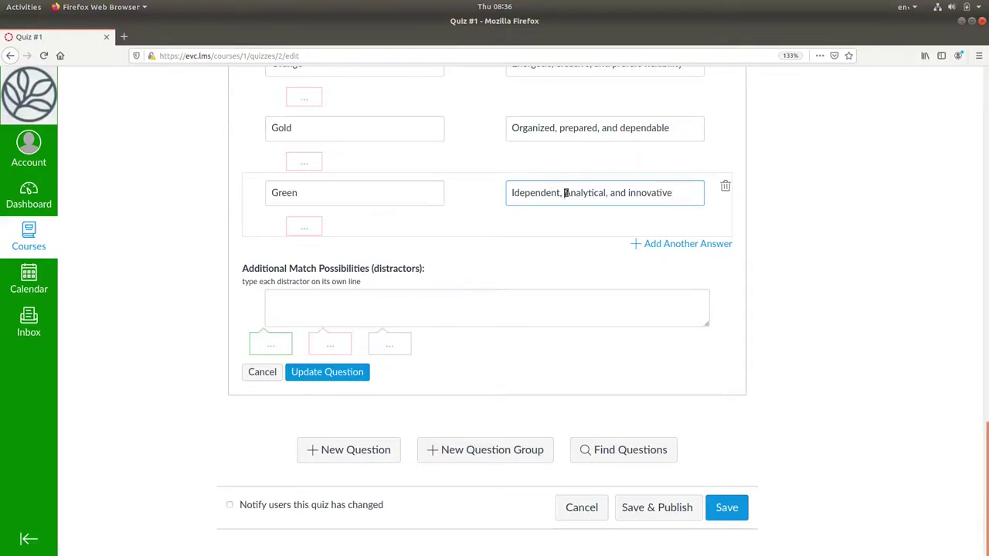
pyautogui.click(570, 193)
pyautogui.press('BackSpace')
pyautogui.write('a')
pyautogui.click(635, 246)
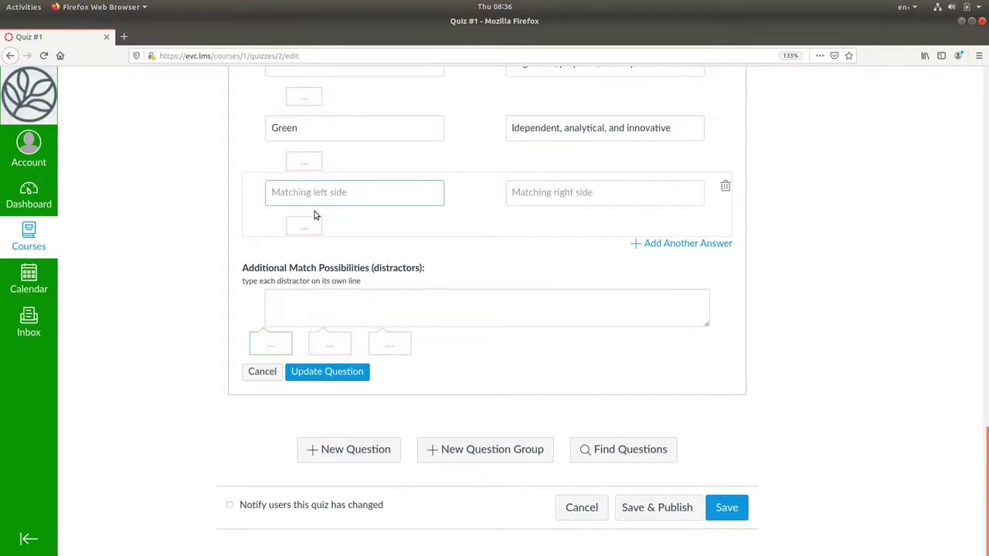
pyautogui.write('Blue')
pyautogui.press('Tab')
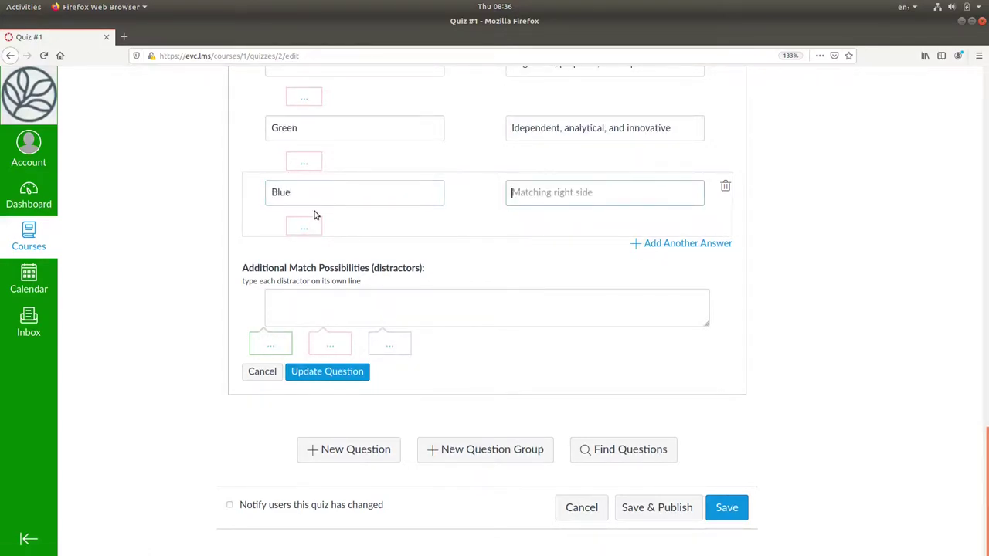
pyautogui.write('Compassionate, understanding, and thoughtful')
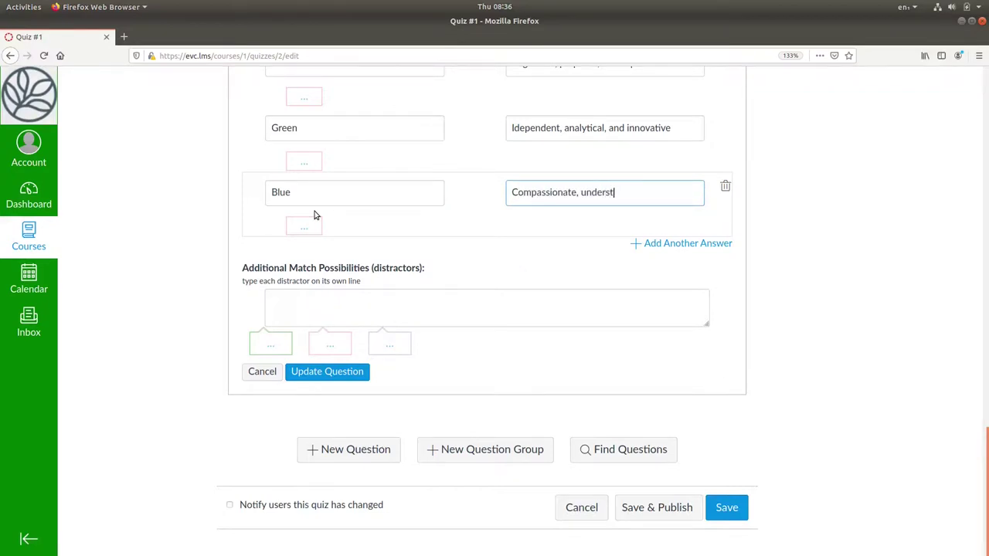
# Step: Add the distractor 'Hopeless romantic, indolent, and chaotic neutral' and save the question
pyautogui.click(326, 297)
pyautogui.write('Hop')
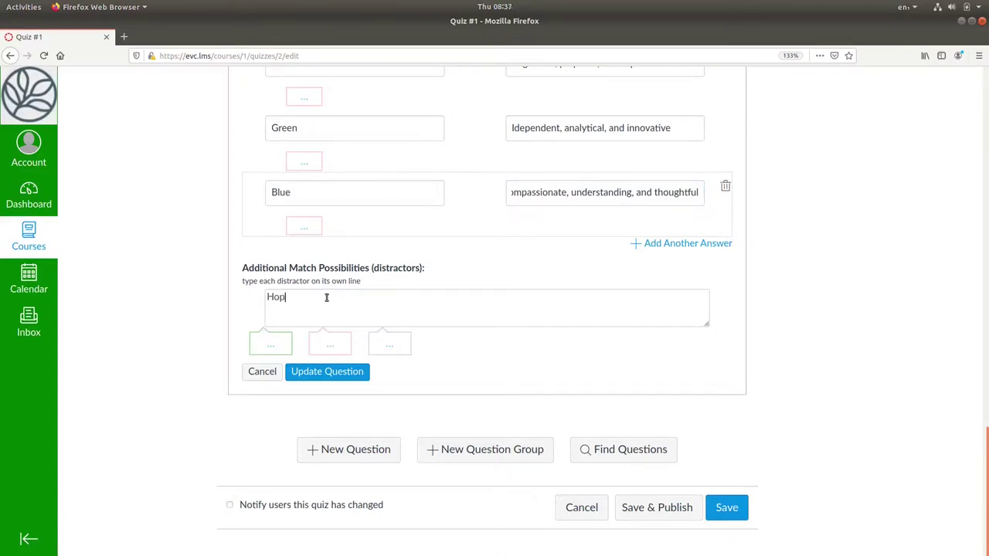
pyautogui.write('eless romantic, indolent, and chaotic neutral')
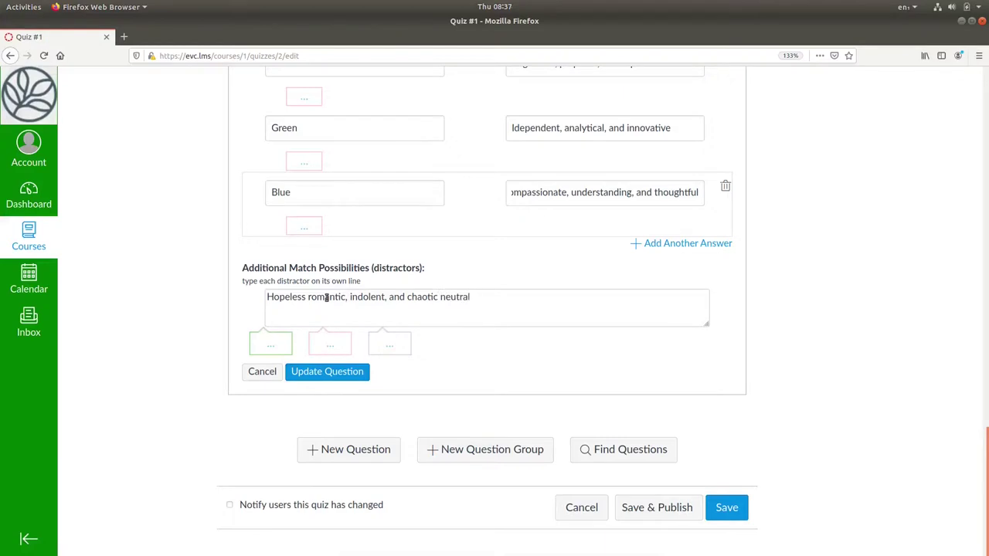
pyautogui.click(334, 374)
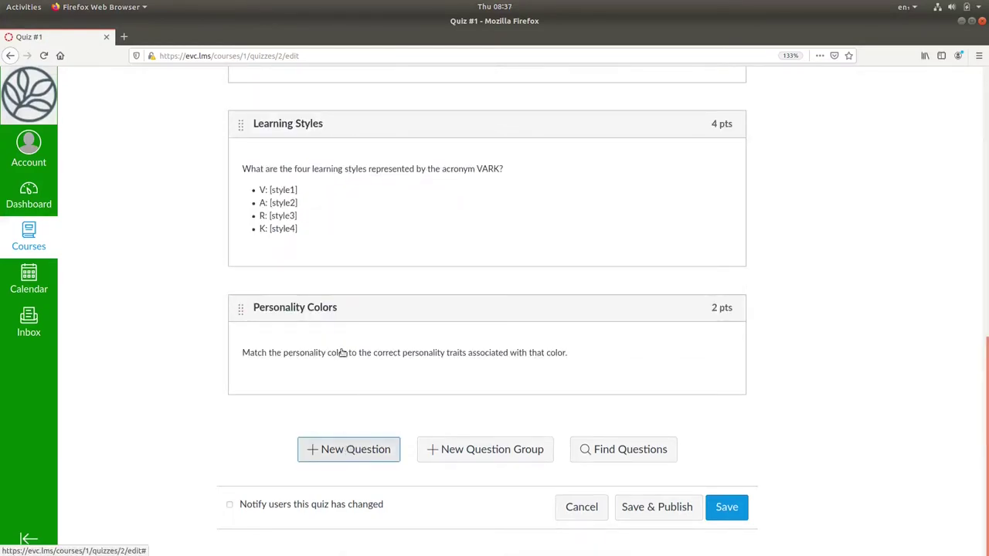
# Step: Save a 3-point essay question 'Goals' prompting 'Enter three of your goals for this semester'
pyautogui.write('Goals')
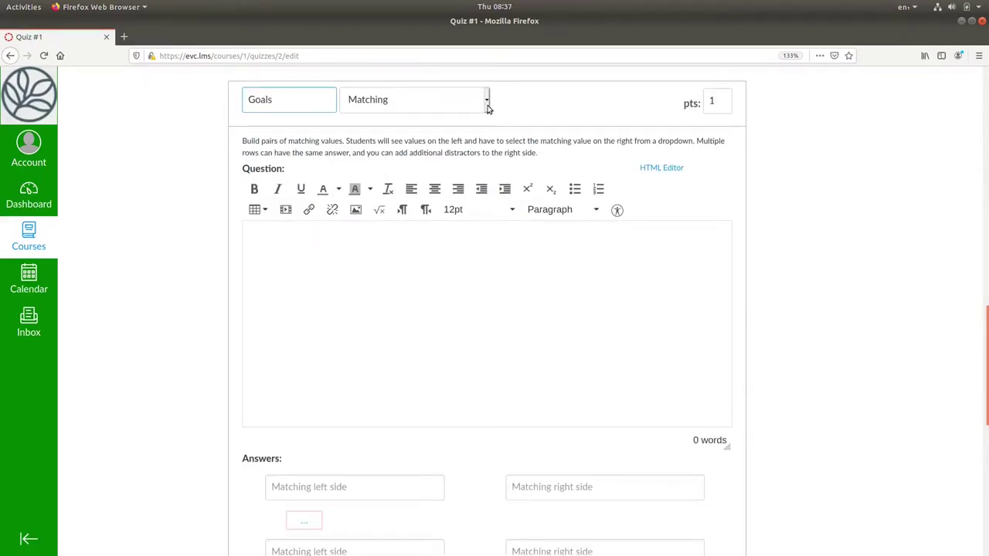
pyautogui.click(486, 103)
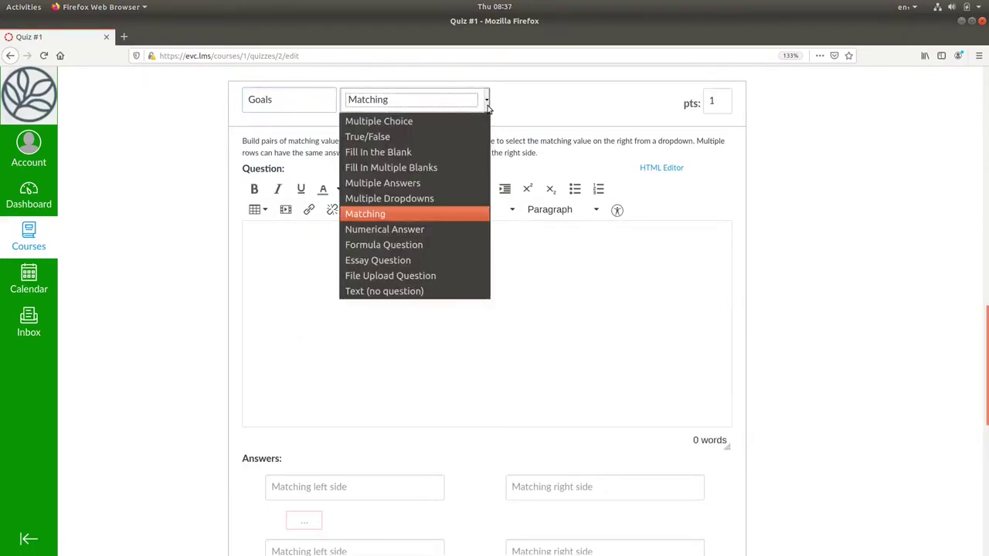
pyautogui.click(401, 261)
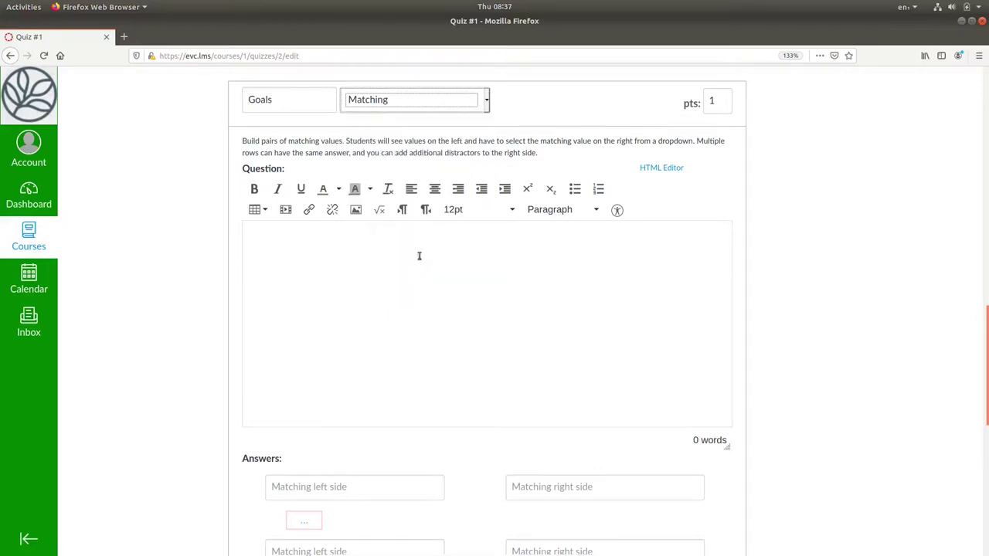
pyautogui.click(722, 101)
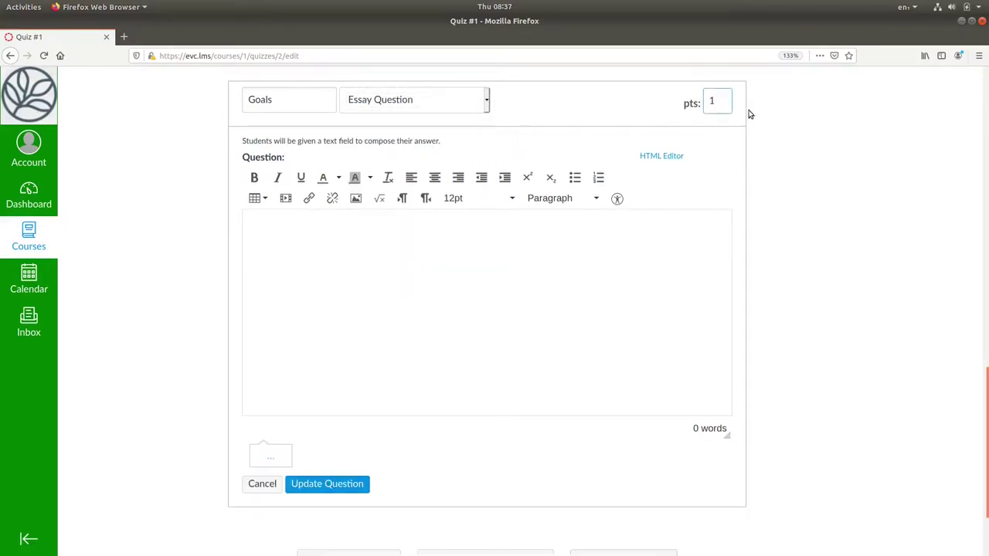
pyautogui.click(281, 224)
pyautogui.write('Enter three of your goa')
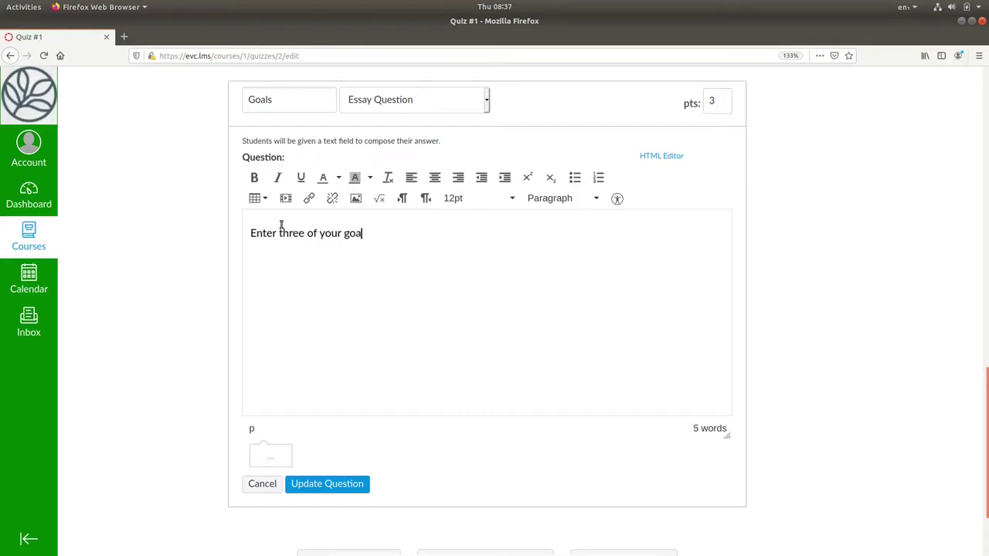
pyautogui.write('ls for this semester.')
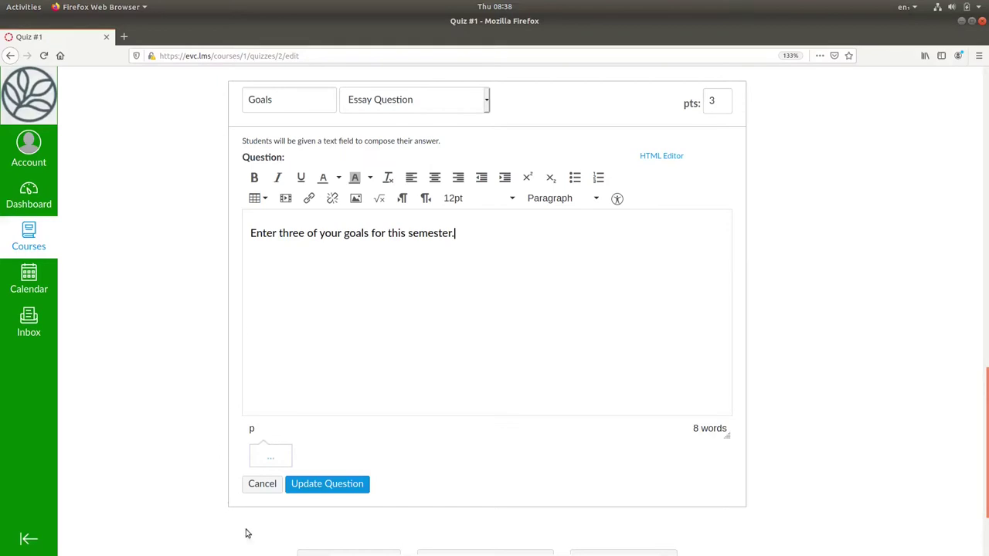
pyautogui.click(309, 489)
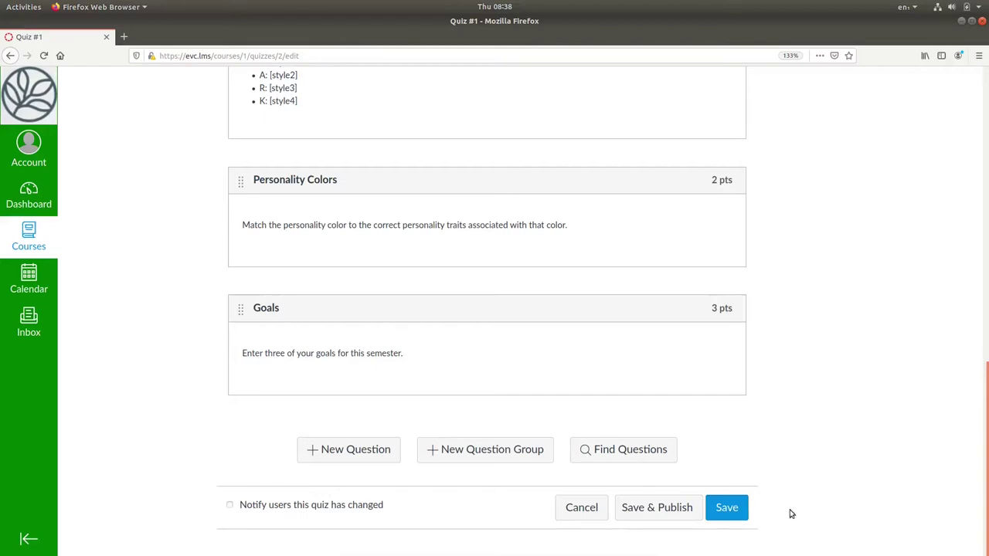
# Step: Save and publish Quiz #1 with all four new questions
pyautogui.click(671, 508)
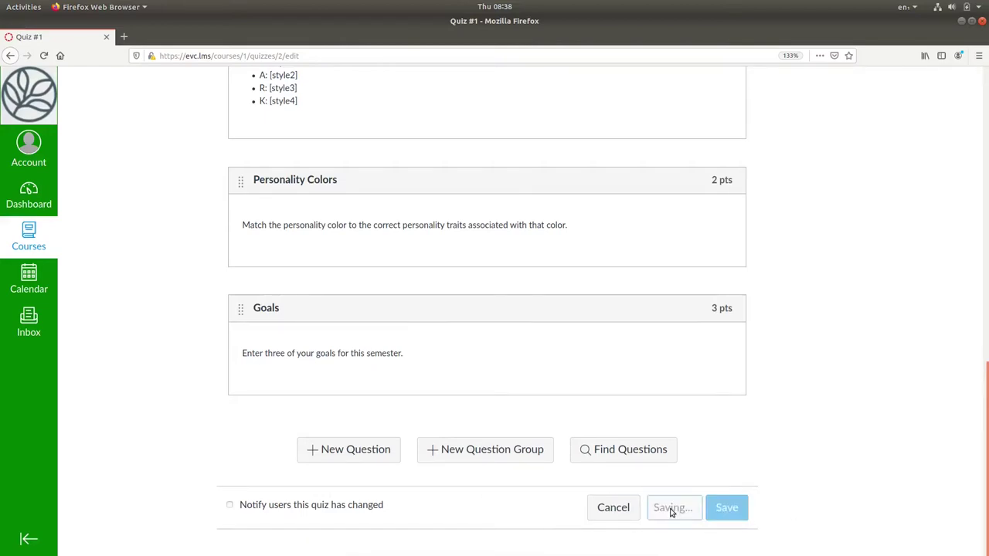